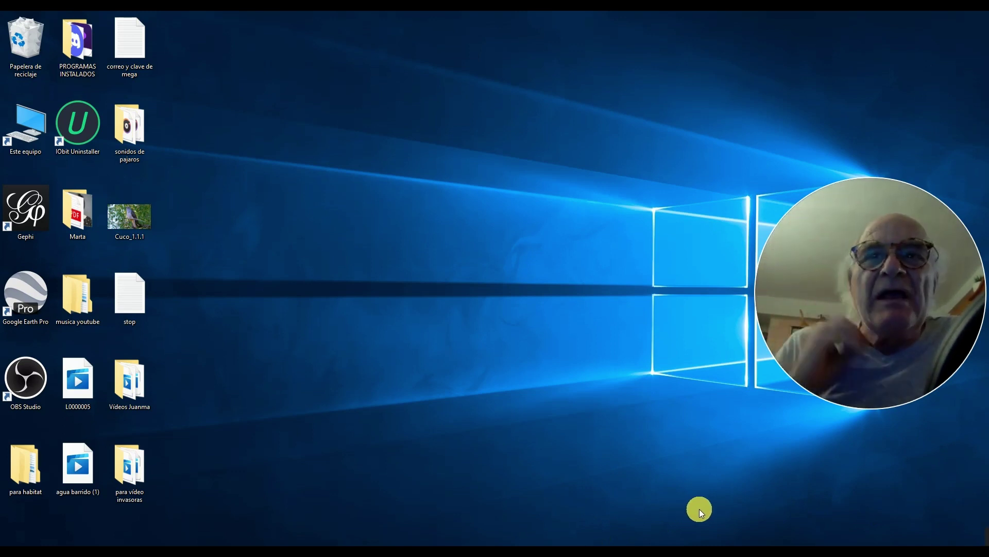
Uninstall Wondershare UniConverter 13 with automatic removal of residual files, agree to delete the included personal files, and close the report.
mouse_move(492, 551)
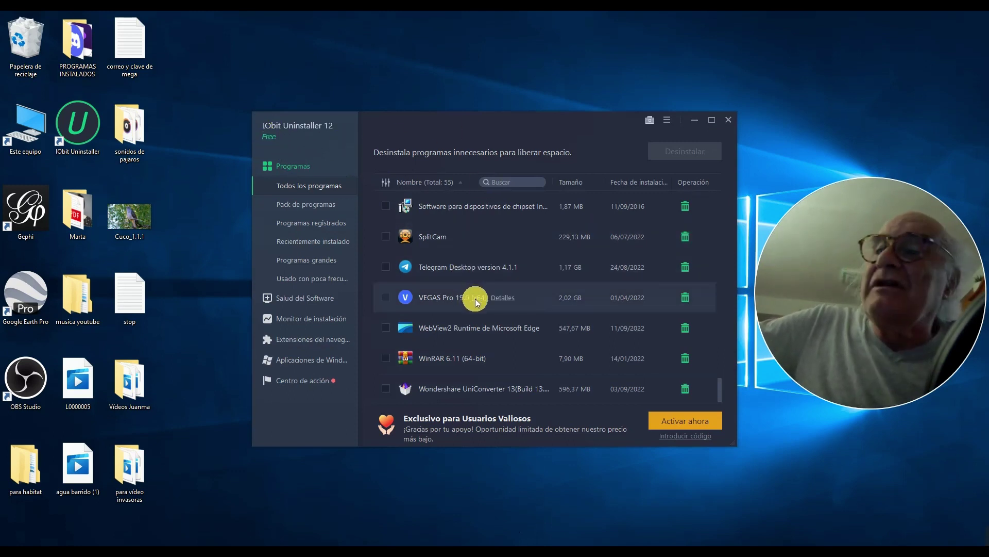
click(390, 387)
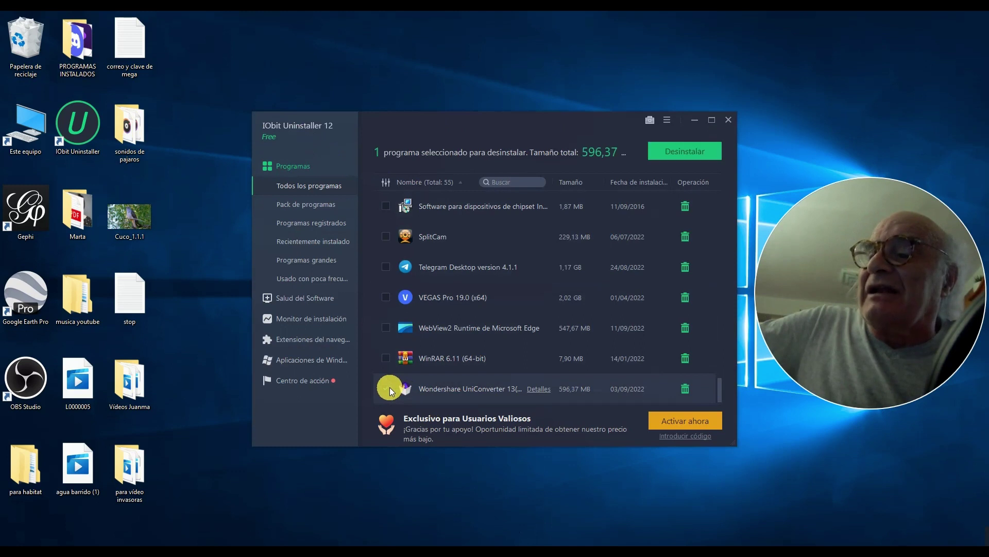
click(679, 152)
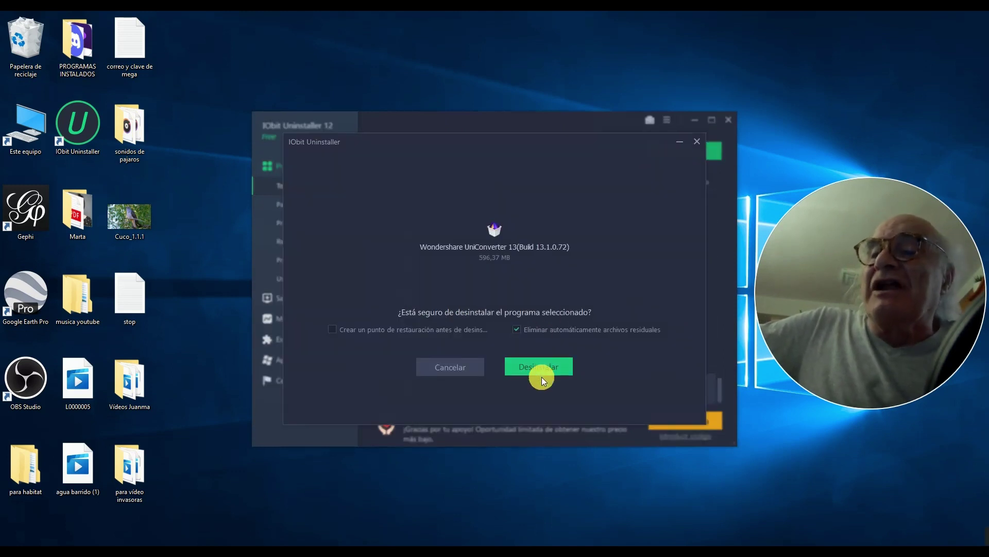
click(542, 367)
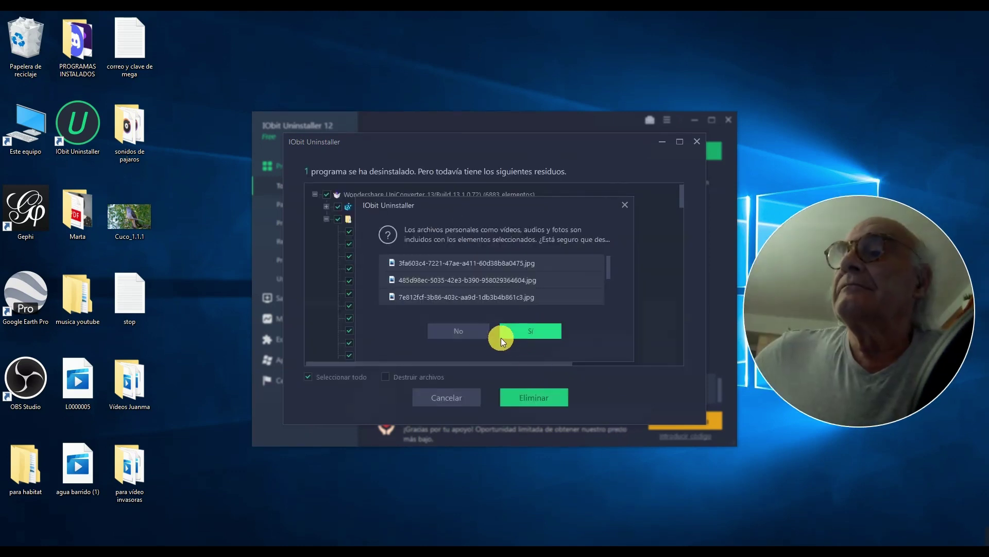
click(531, 336)
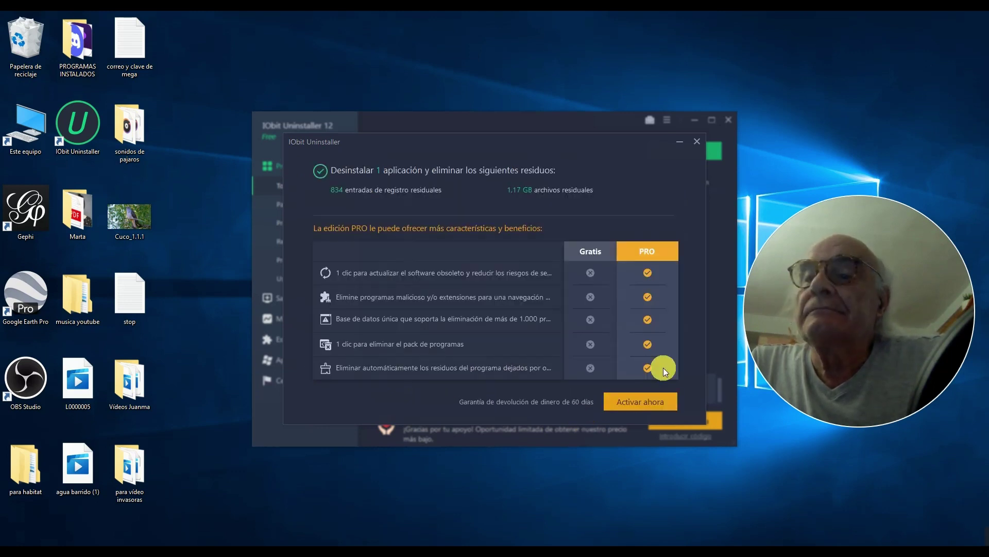
click(697, 142)
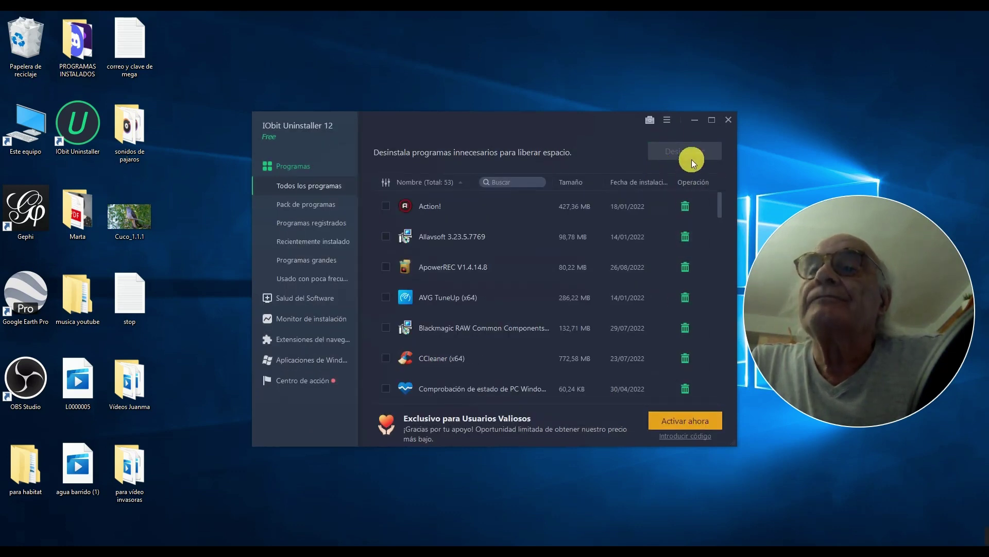
Check the end of the installed programs list, close IObit Uninstaller and remove the broken shortcut to the missing item.
scroll(537, 344, down, 6)
scroll(536, 351, down, 5)
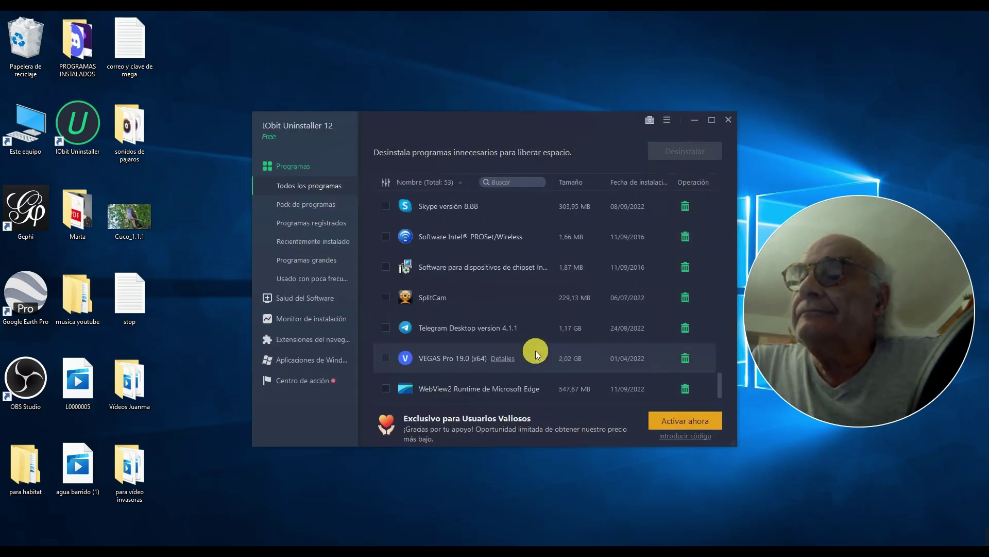
click(727, 121)
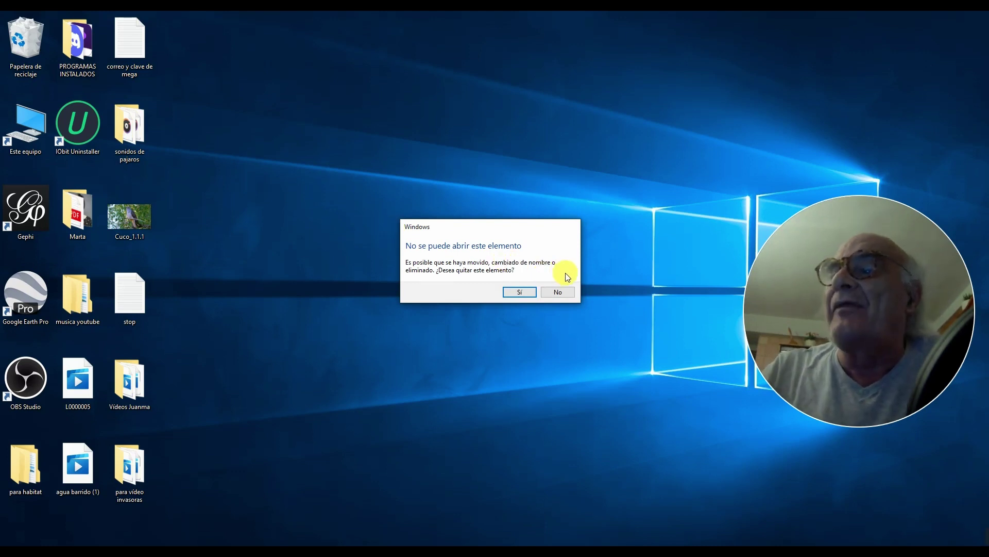
click(509, 291)
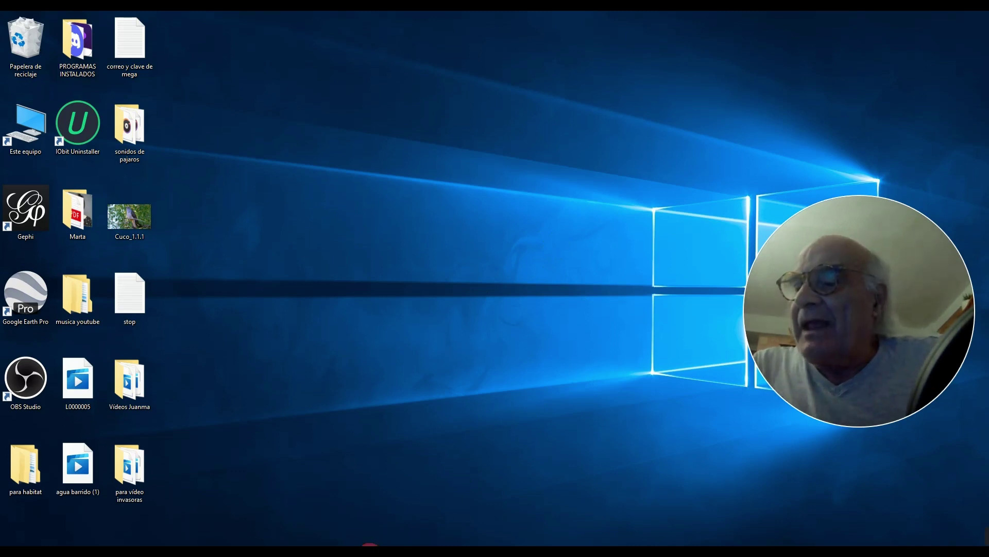
Delete the Wondershare folder from Archivos de programa on drive C: in File Explorer, granting administrator permission.
click(370, 545)
scroll(500, 328, down, 2)
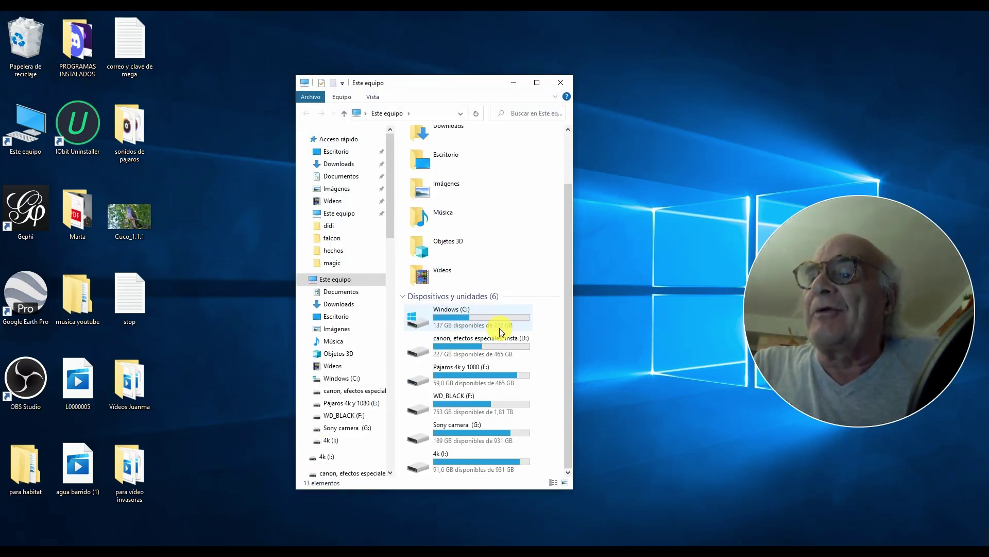
scroll(499, 328, up, 2)
double_click(456, 369)
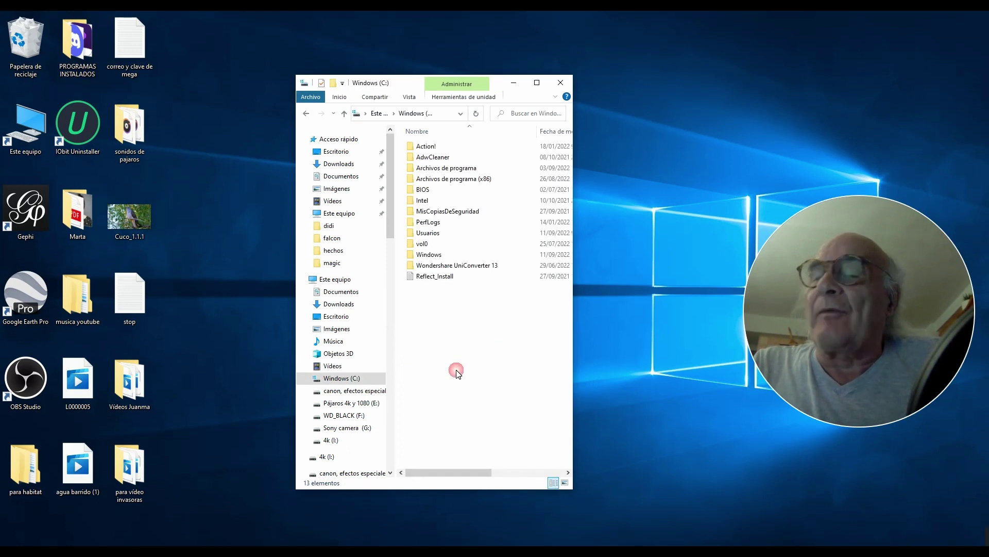
double_click(448, 172)
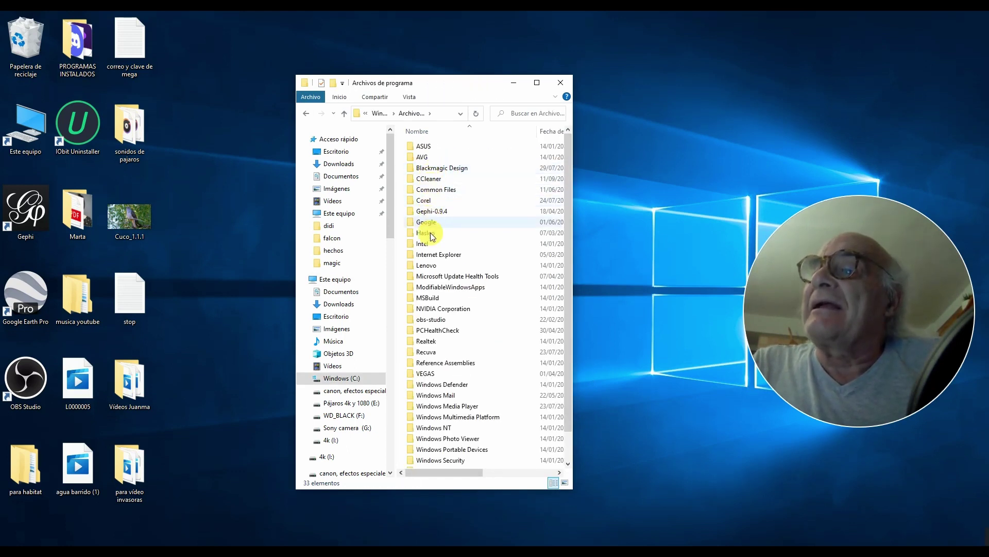
scroll(442, 364, down, 1)
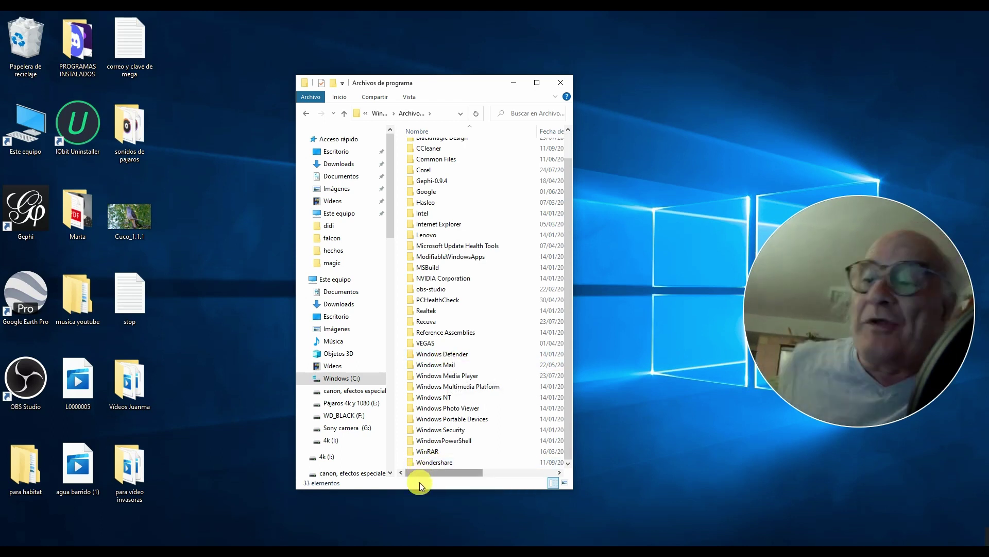
click(411, 463)
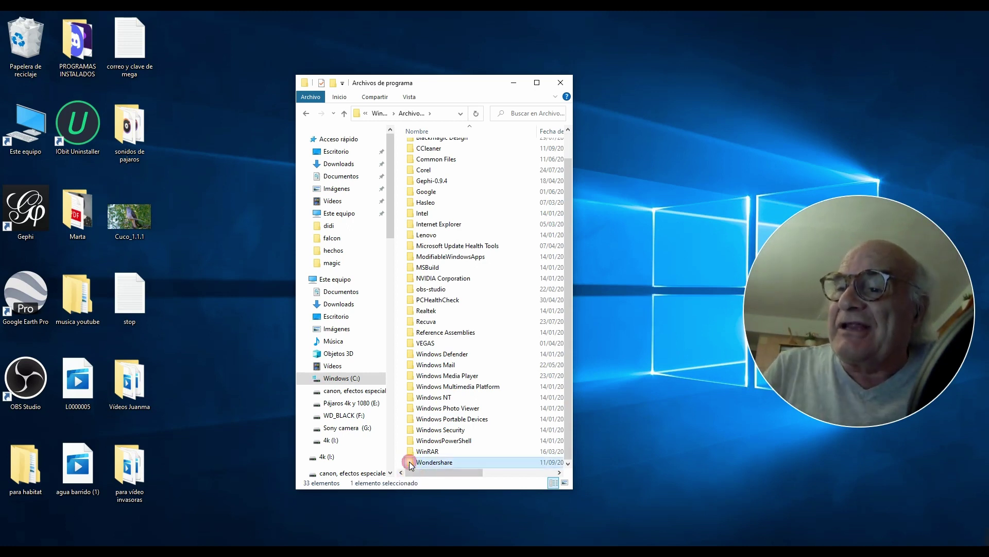
key(Delete)
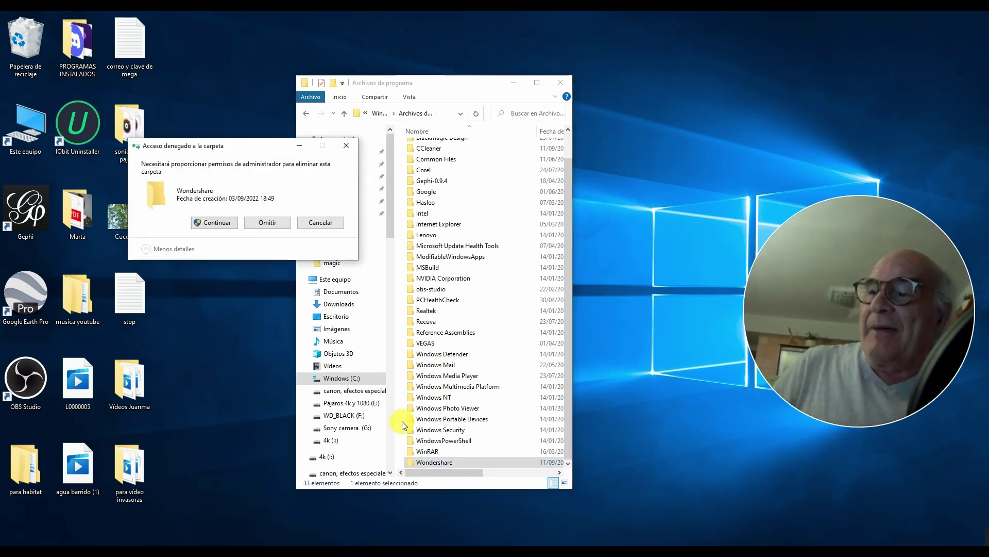
click(219, 224)
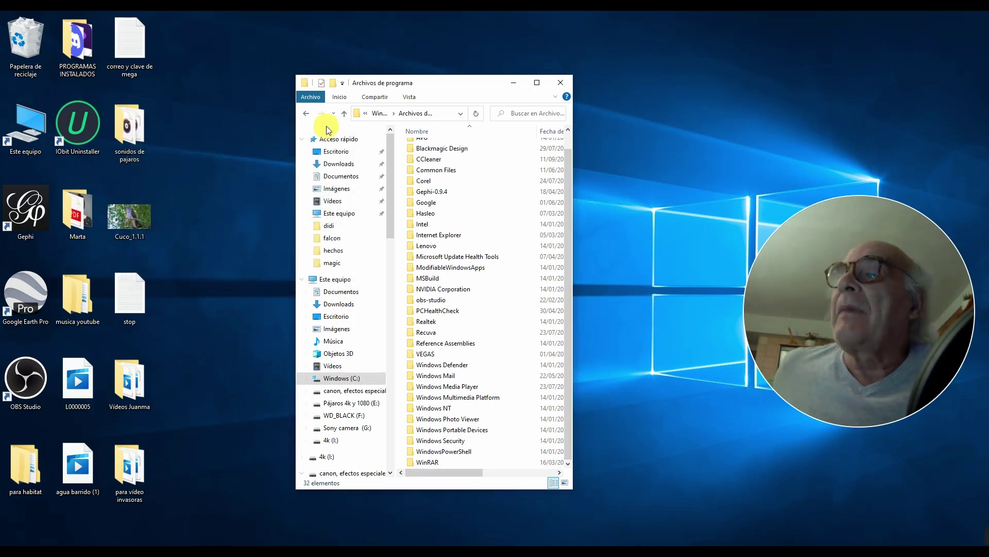
Check Archivos de programa (x86) on drive C: for a Wondershare folder, and close the File Explorer window.
click(334, 114)
click(344, 113)
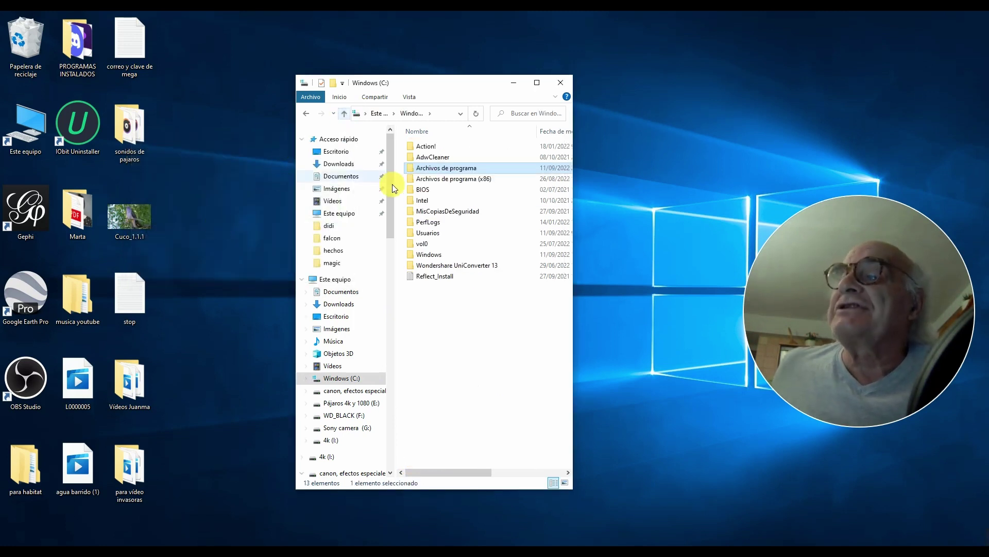
double_click(421, 180)
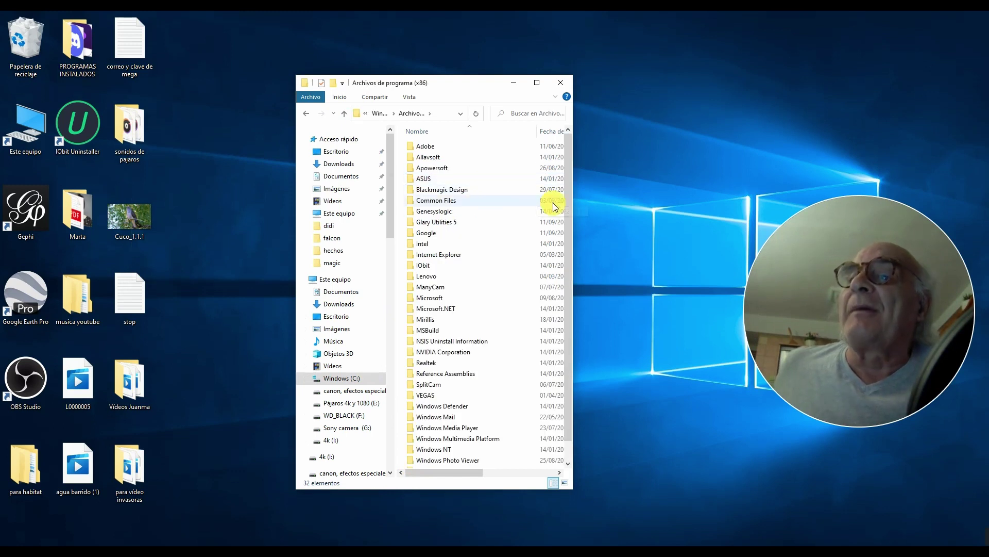
scroll(569, 207, down, 1)
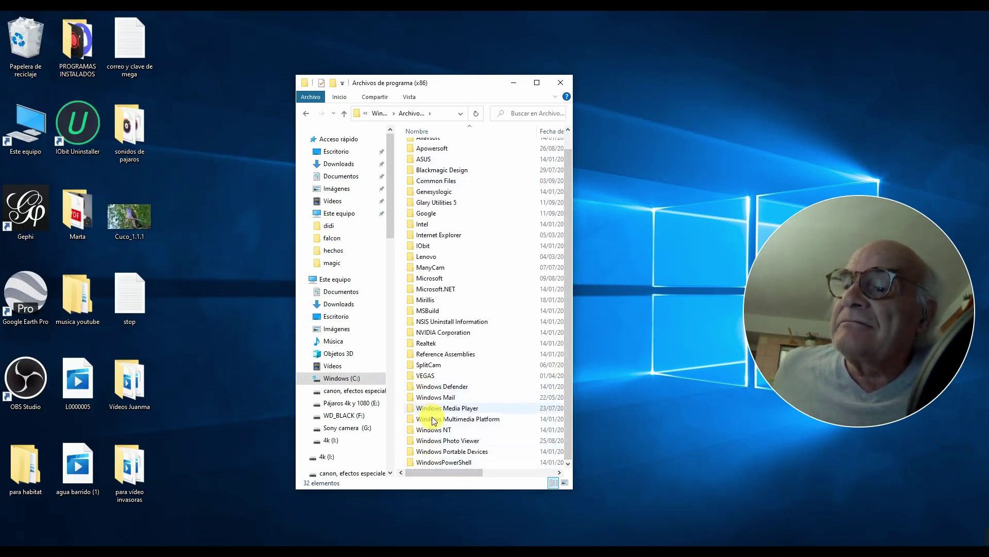
click(346, 114)
click(554, 84)
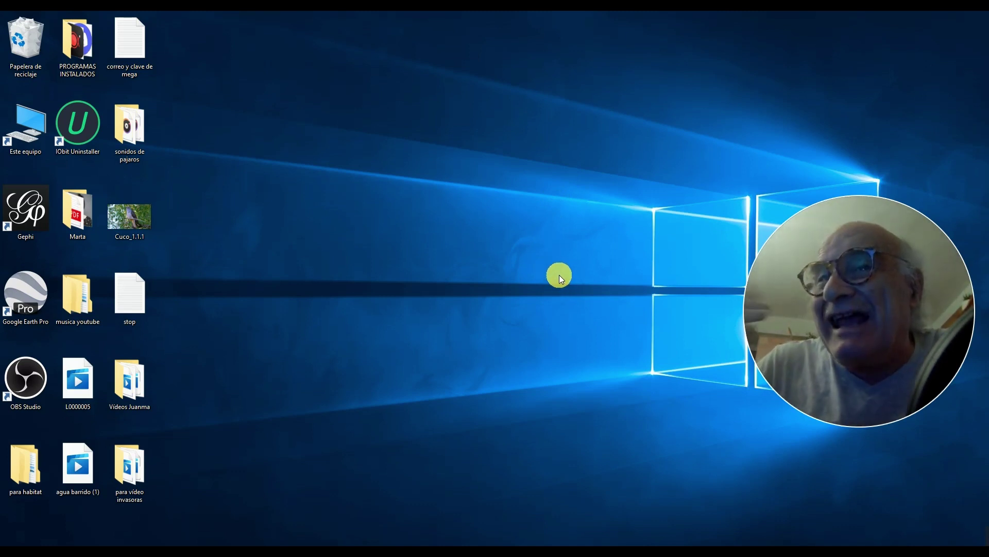
Search Windows for regedit, open the Registry Editor and reposition its window slightly.
click(109, 546)
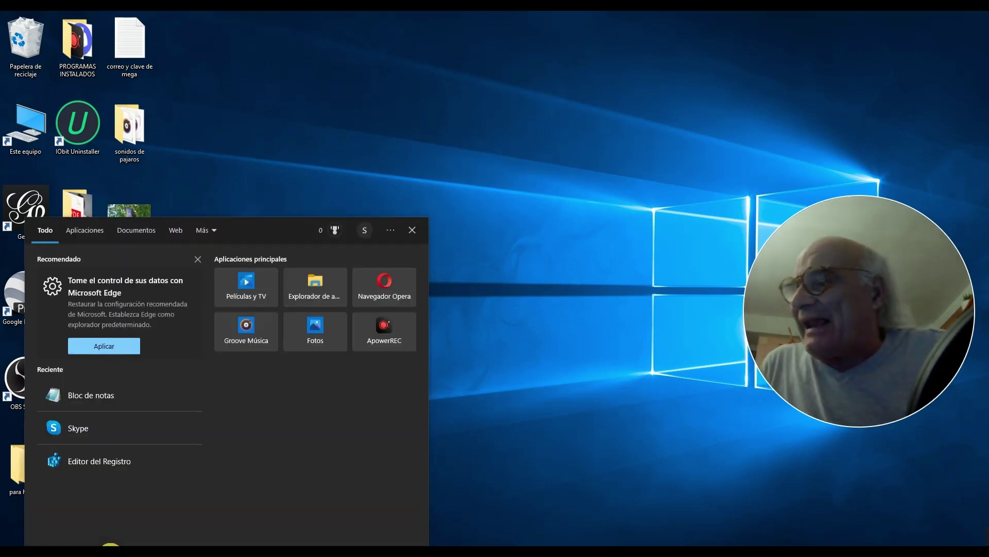
text(rege)
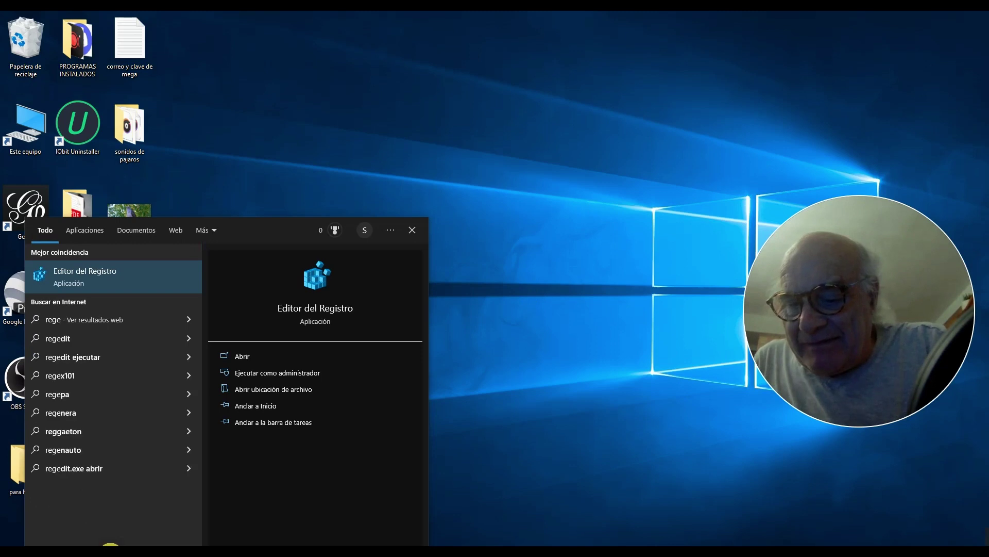
text(dit)
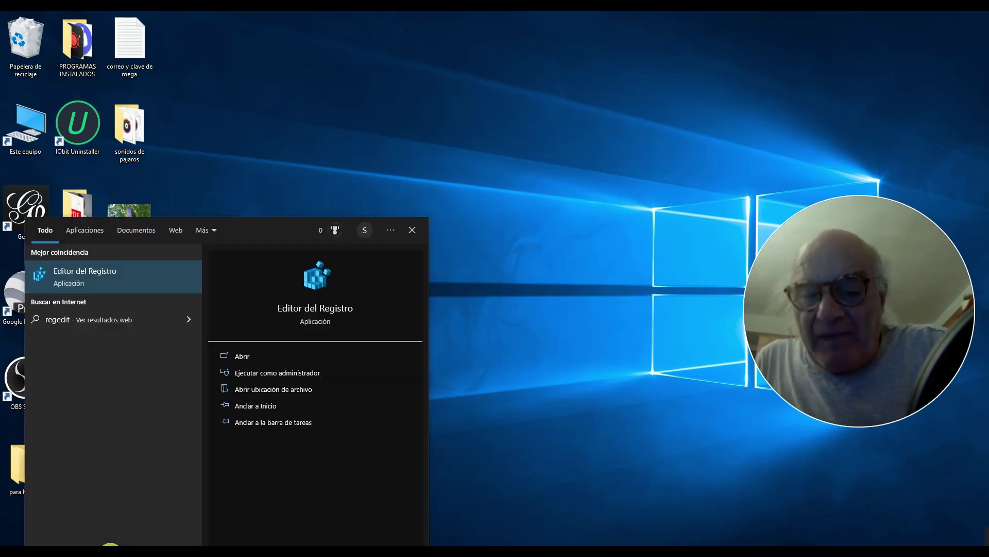
key(Return)
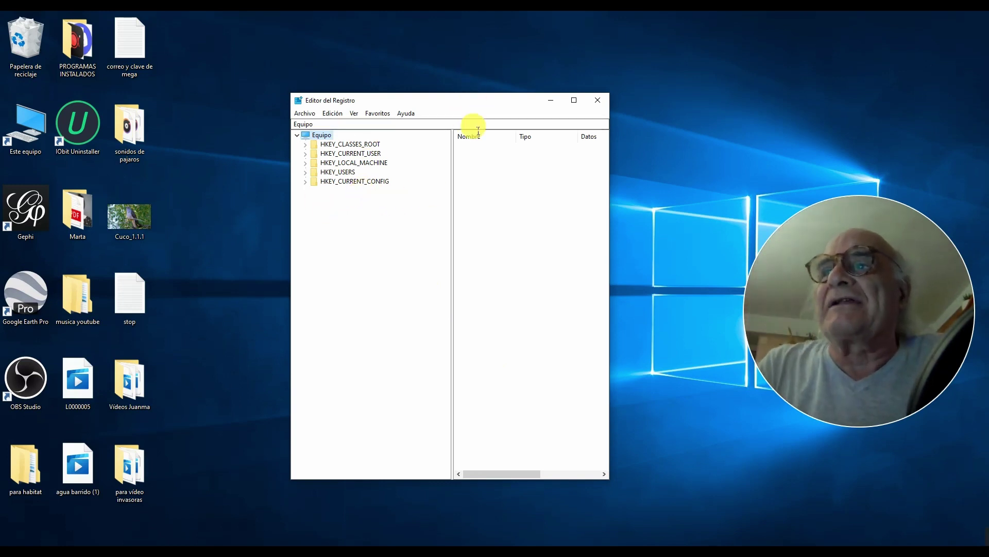
drag(444, 107, 470, 116)
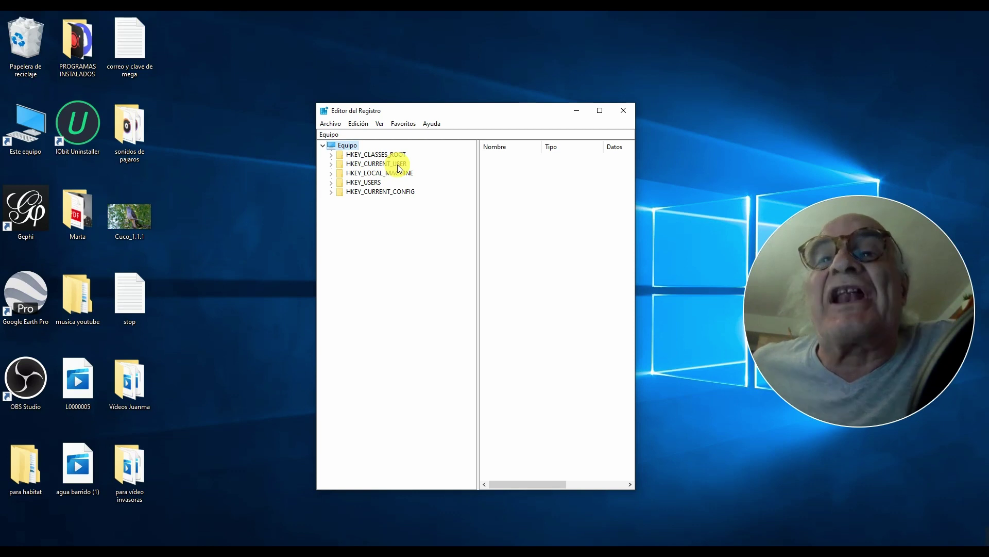
Examine the keys under HKEY_CURRENT_USER\SOFTWARE for a Wondershare entry, and collapse the branch again.
click(331, 164)
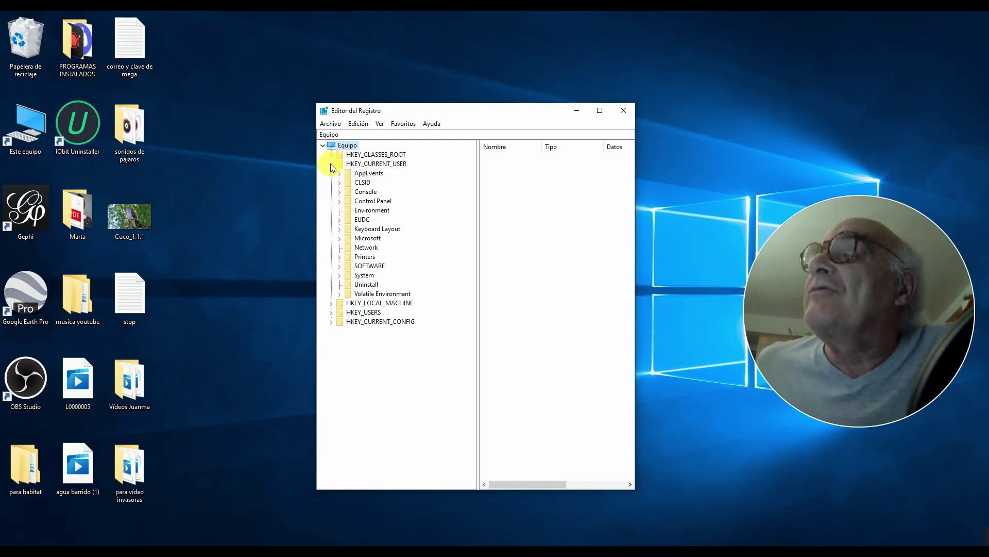
click(340, 267)
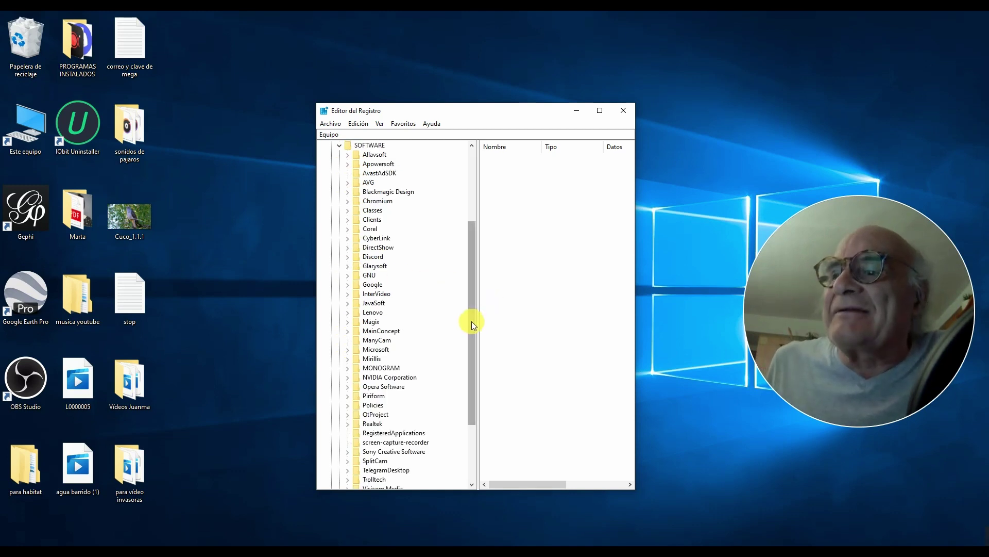
drag(471, 321, 489, 420)
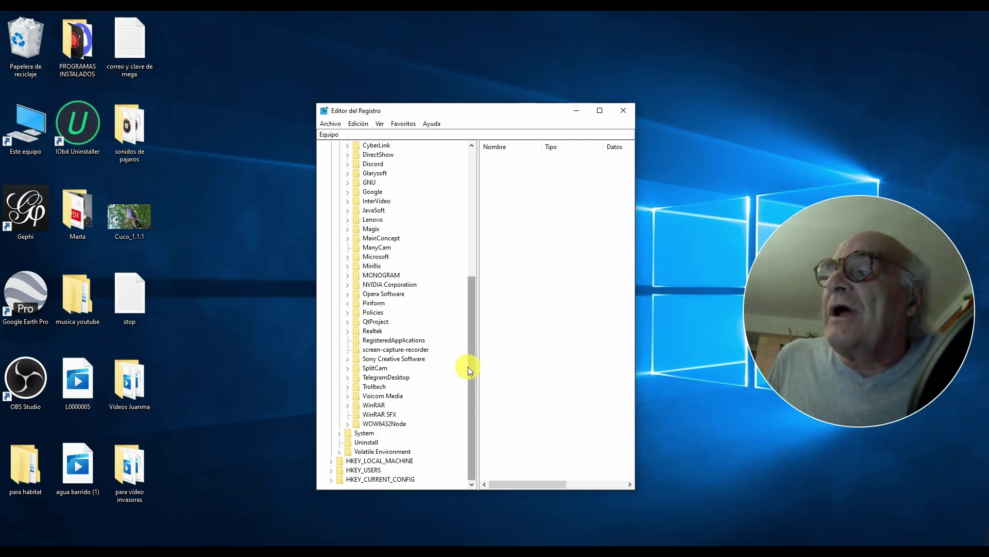
drag(472, 366, 472, 241)
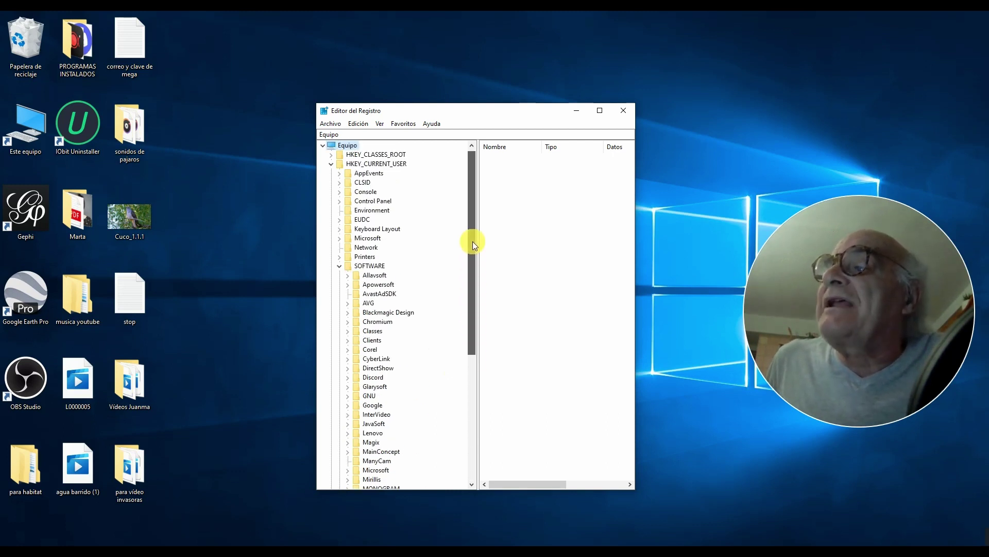
click(340, 266)
click(331, 165)
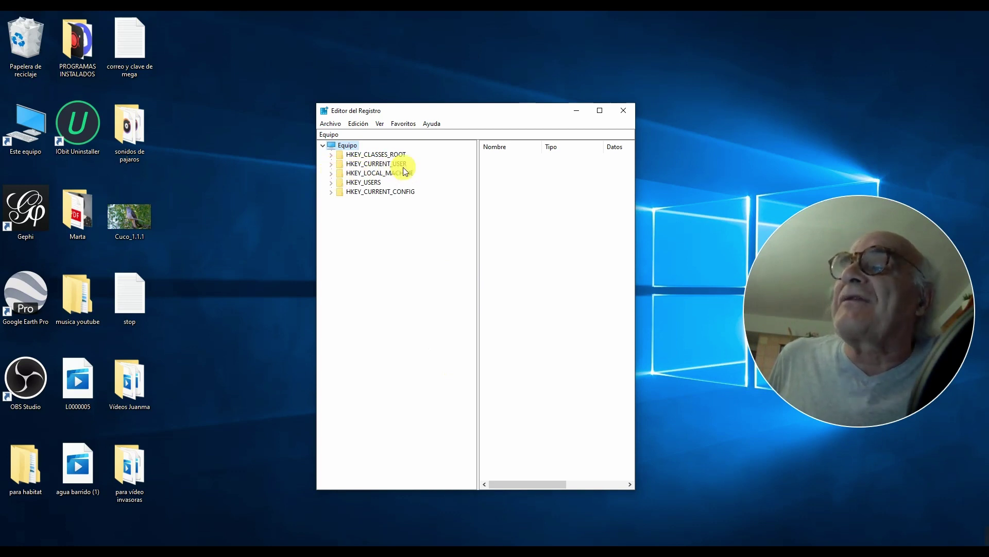
Delete the Wondershare key under HKEY_LOCAL_MACHINE\SOFTWARE with all its subkeys, and collapse the branch again.
click(331, 174)
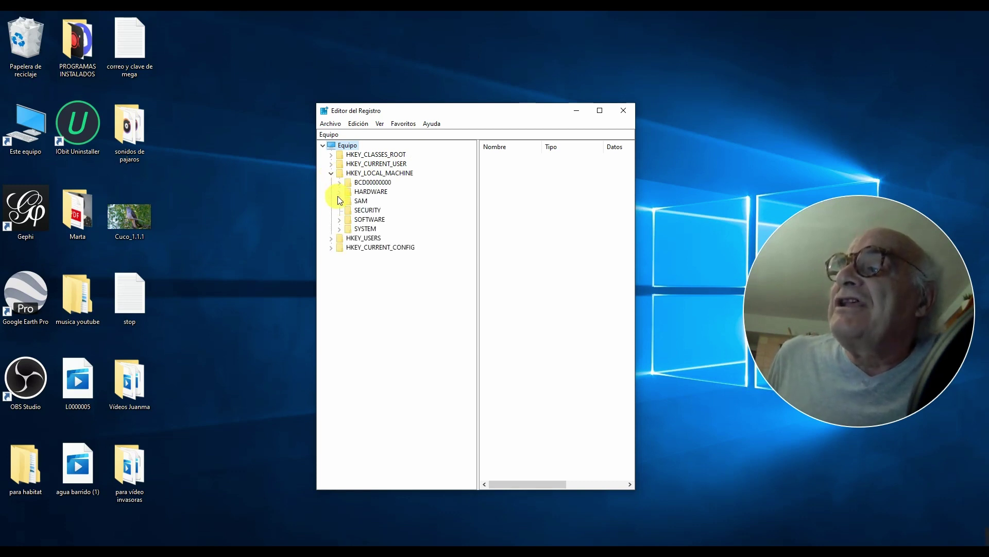
click(341, 220)
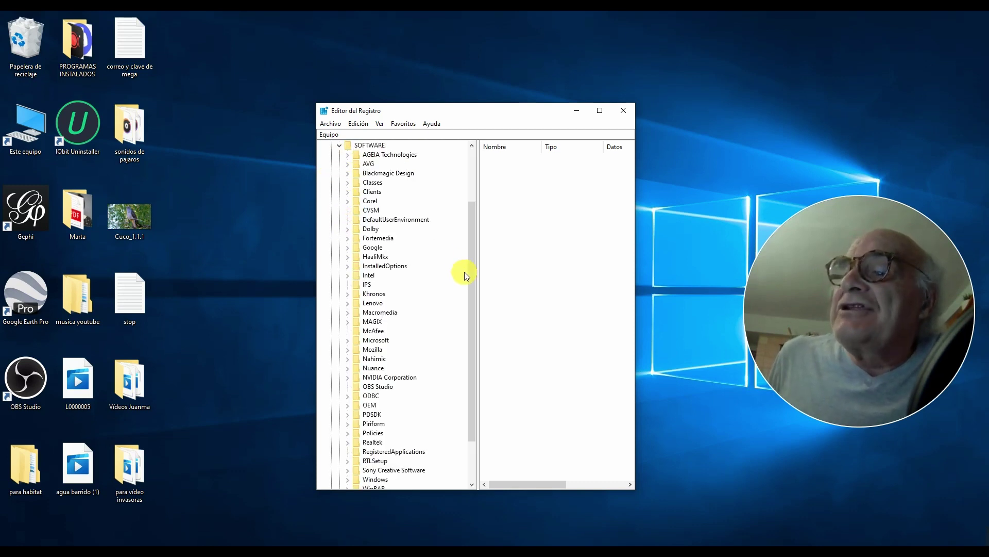
drag(469, 284, 473, 342)
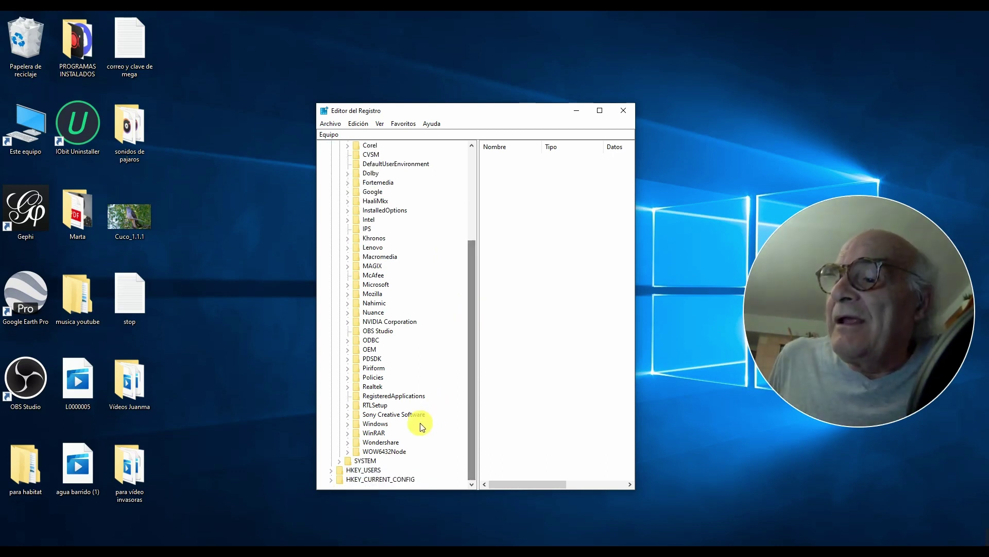
click(380, 442)
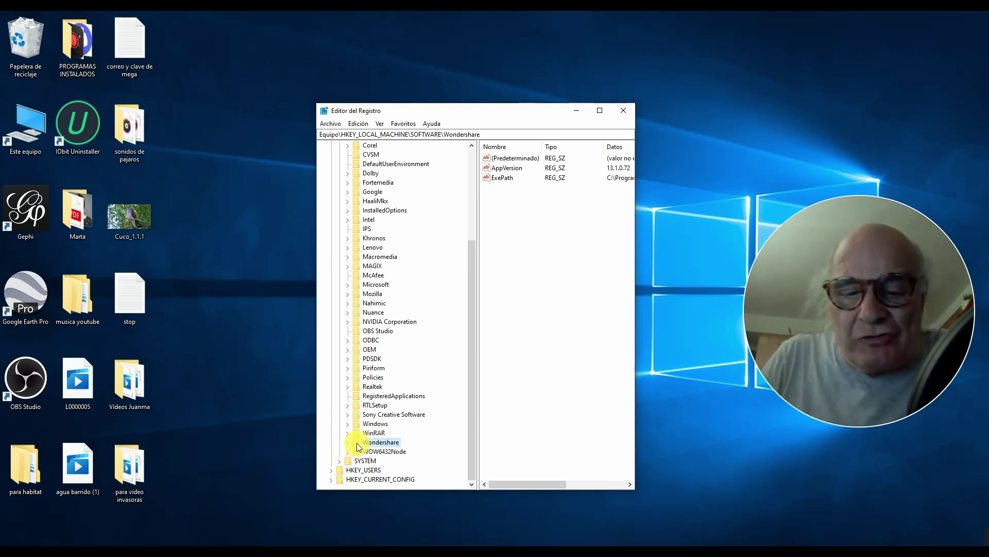
key(Delete)
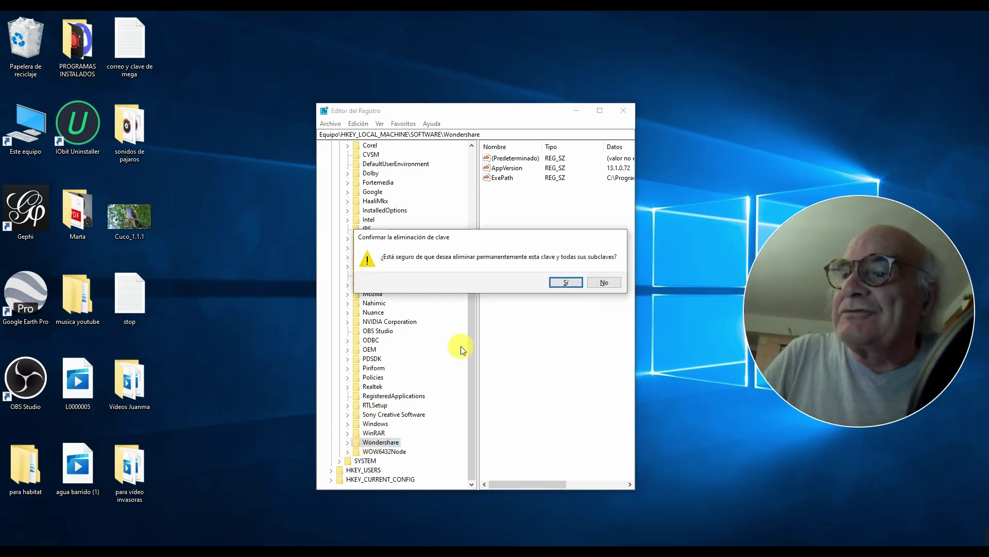
click(566, 283)
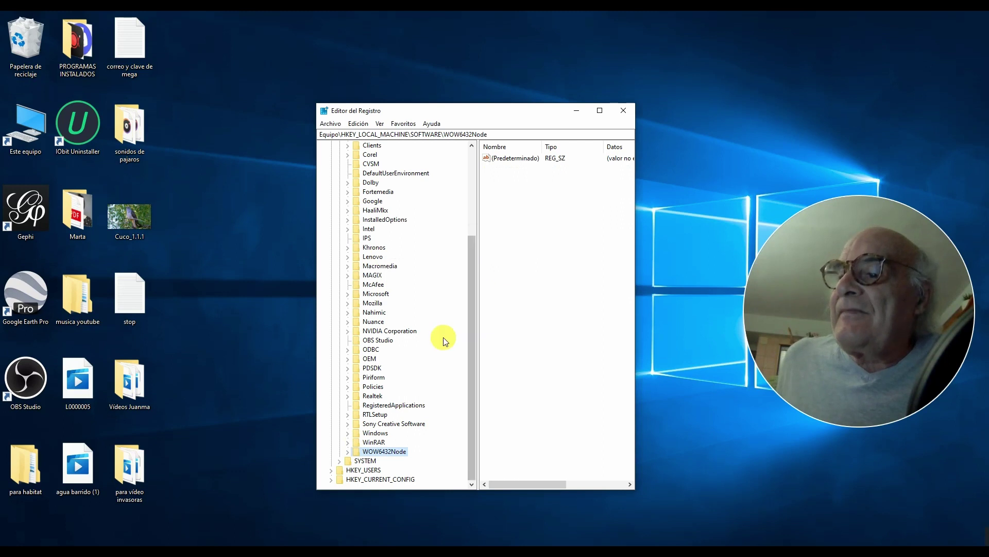
drag(472, 357, 470, 274)
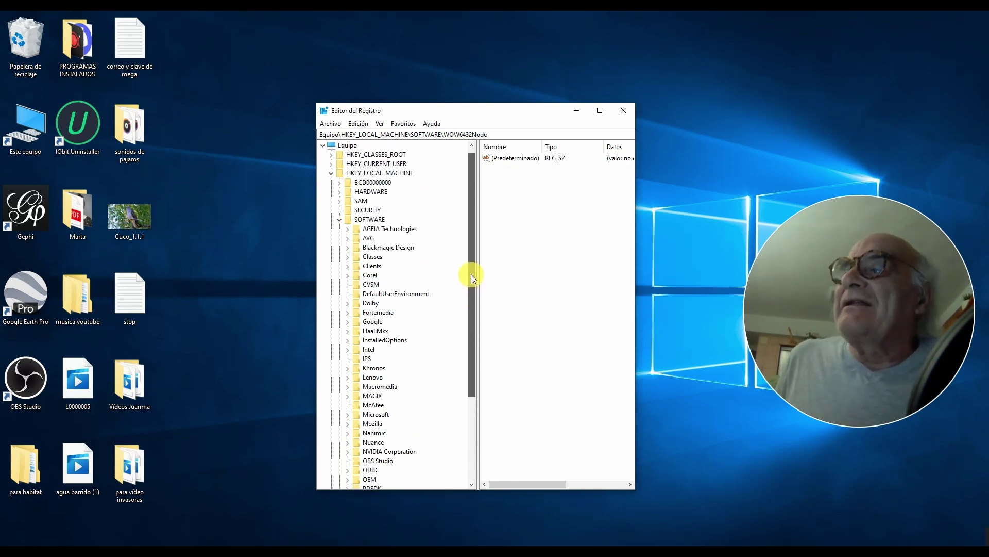
click(339, 220)
click(332, 174)
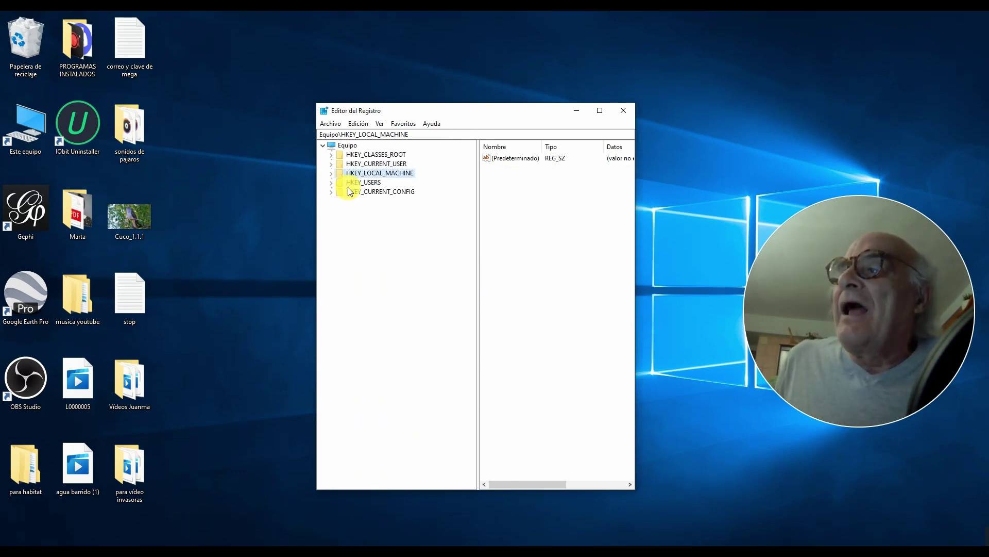
Examine the S-1-5-21 keys under HKEY_USERS, including SOFTWARE in the one ending in 1004, for a Wondershare entry, and close the Registry Editor.
click(334, 184)
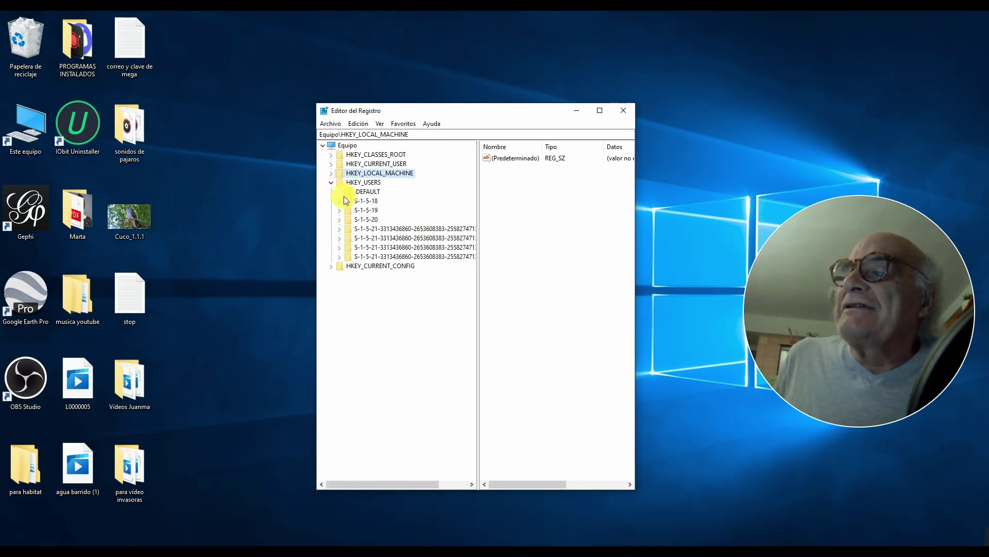
double_click(384, 228)
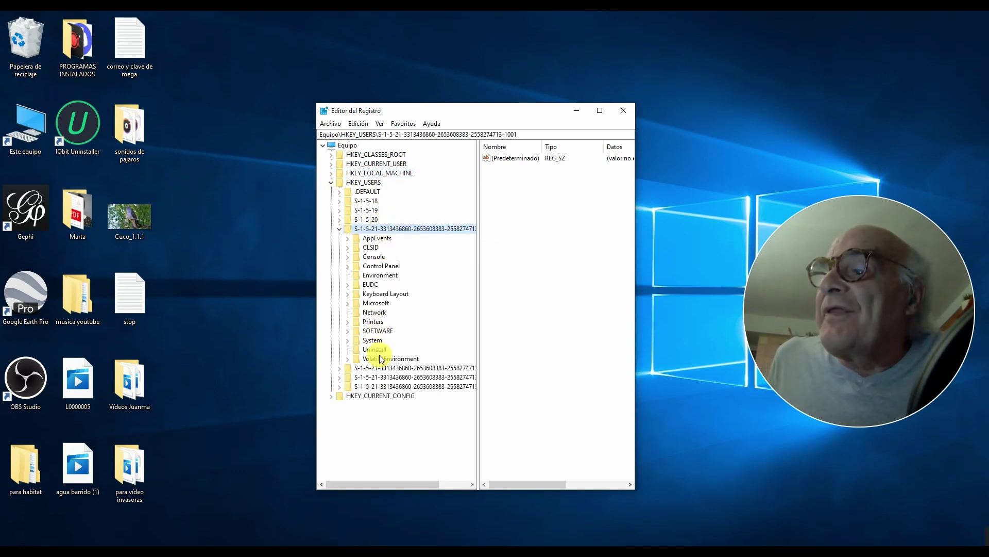
click(339, 228)
double_click(355, 239)
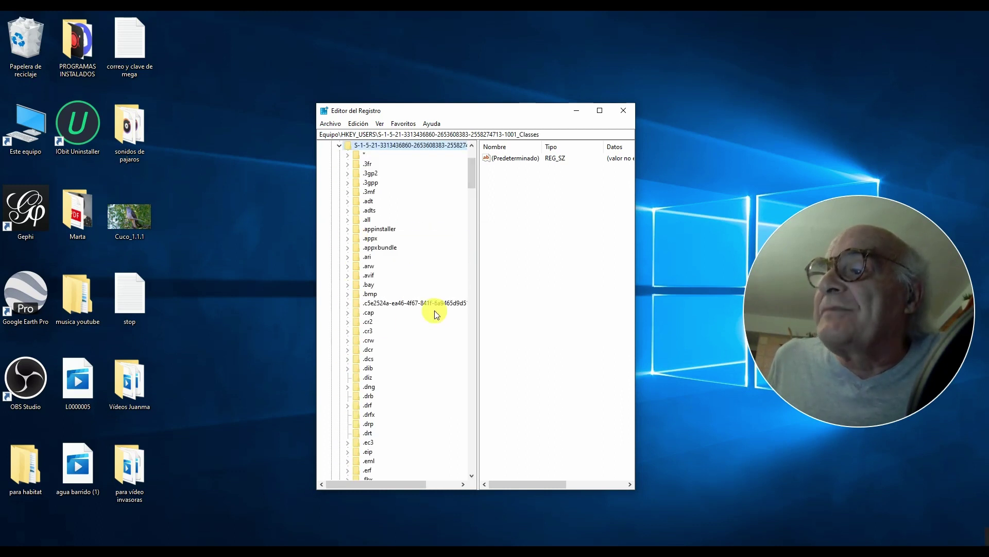
drag(471, 203, 472, 154)
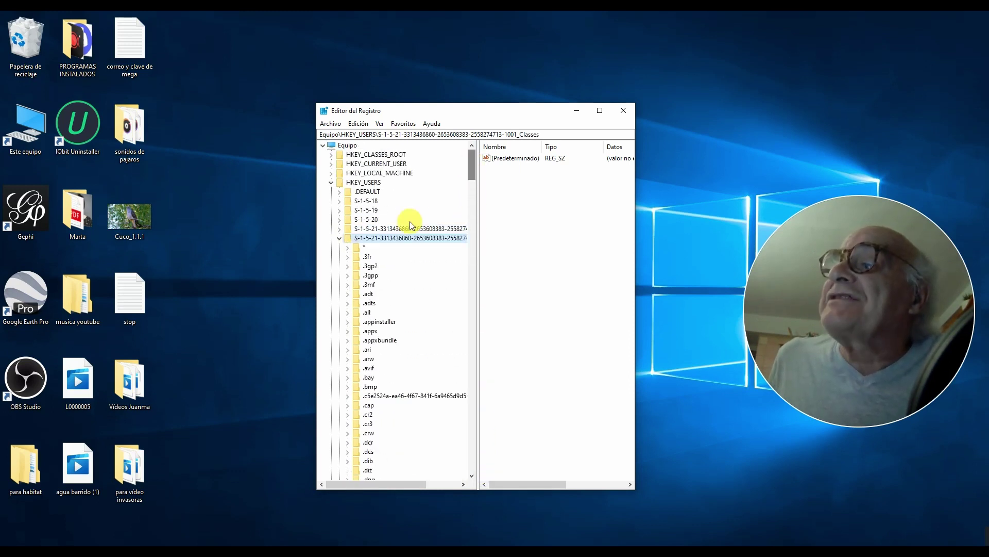
click(339, 238)
click(358, 246)
double_click(358, 246)
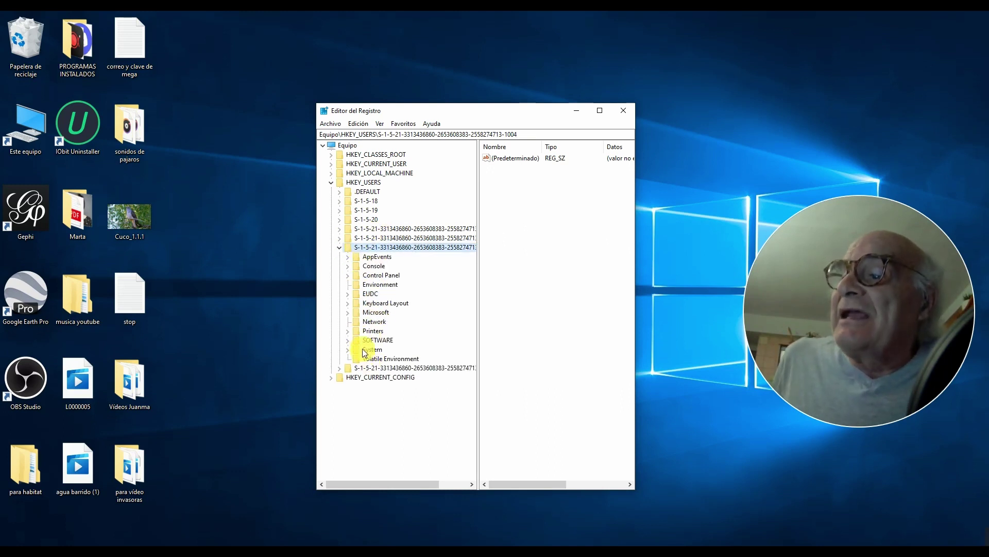
click(349, 340)
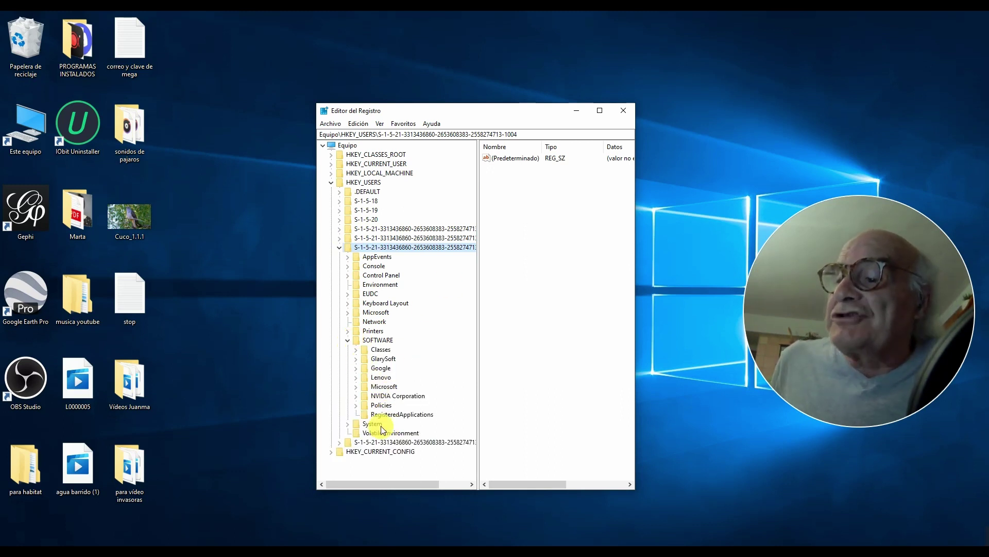
click(617, 118)
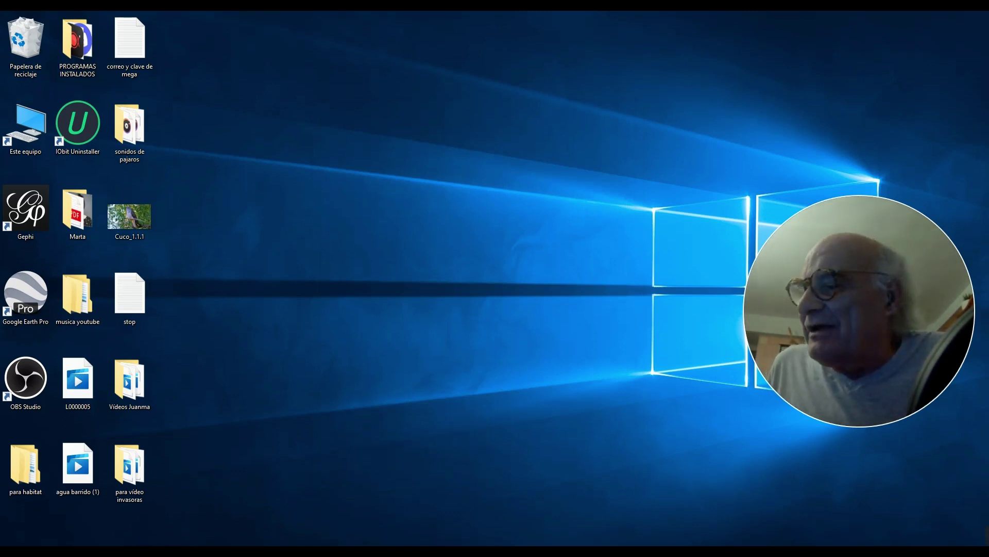
Search Windows for %appdata% and open the matching folder in File Explorer.
click(137, 545)
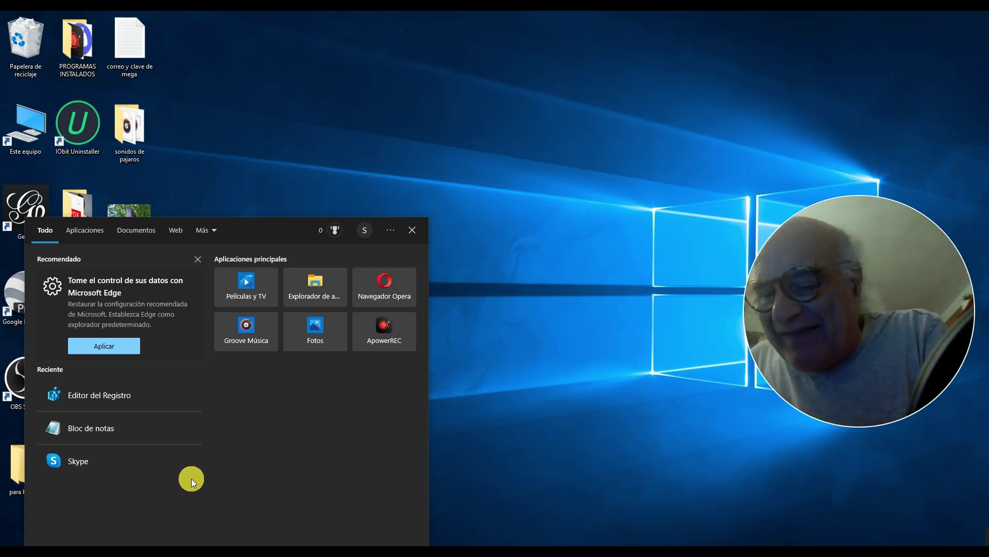
text(%)
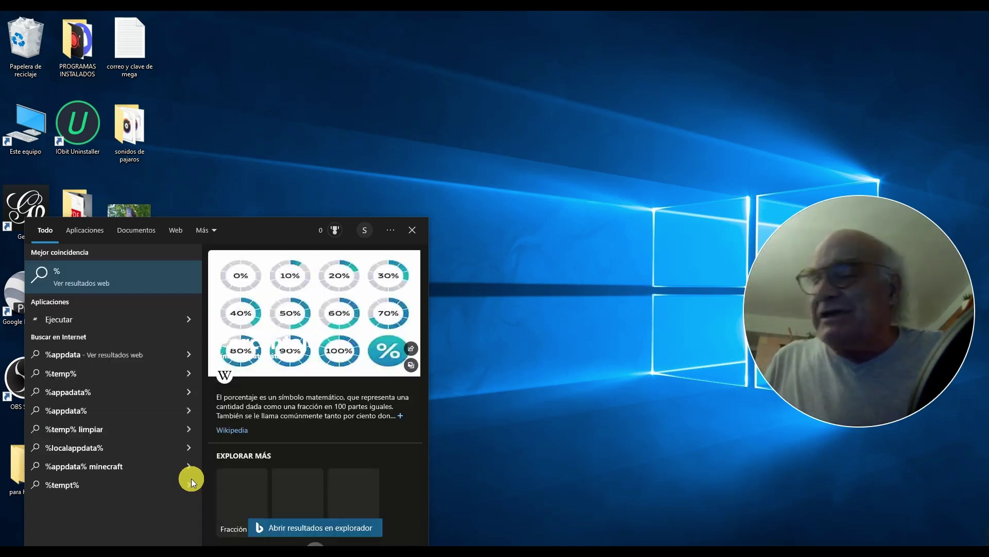
text(appda)
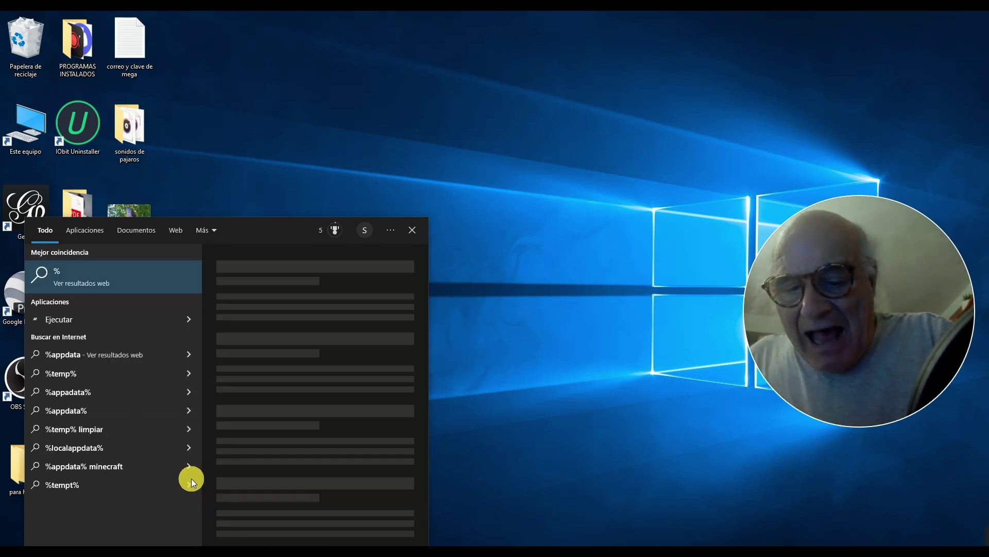
text(ta)
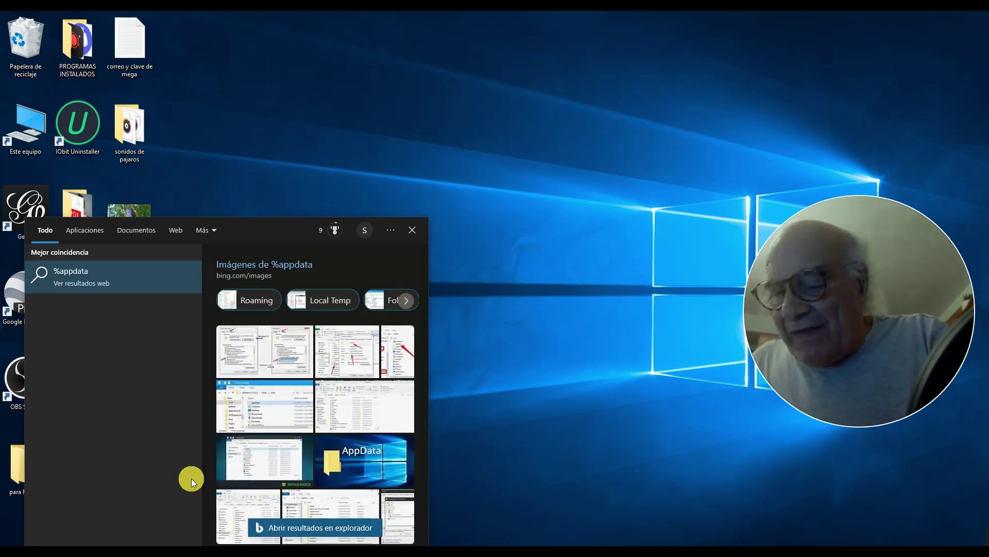
text(%)
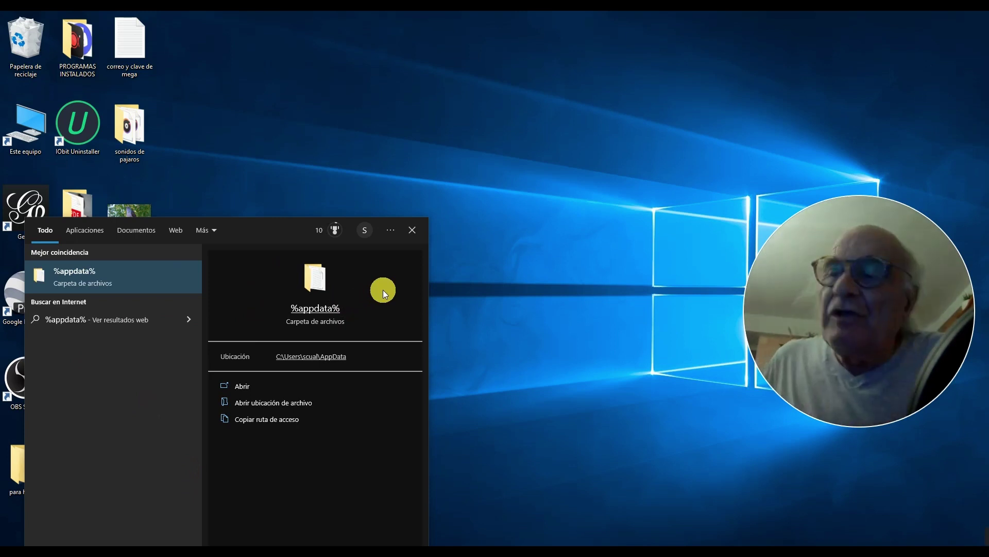
click(321, 309)
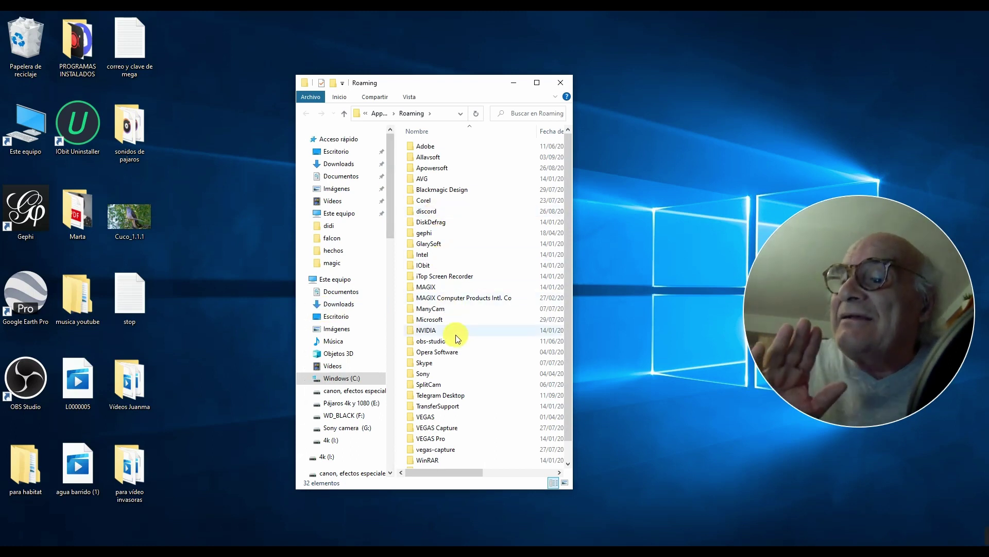
Delete the Wondershare folder from AppData\Roaming.
scroll(449, 379, down, 1)
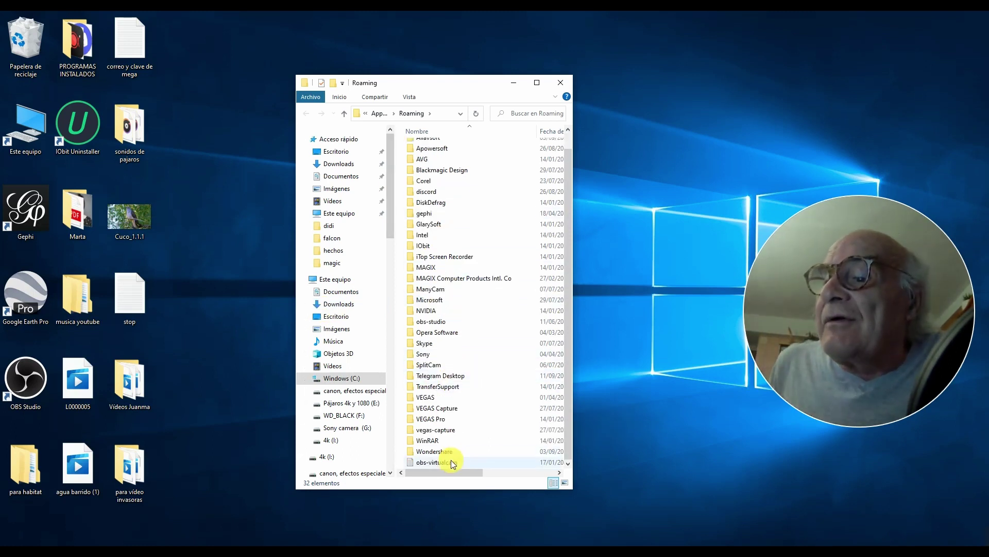
click(425, 452)
key(Delete)
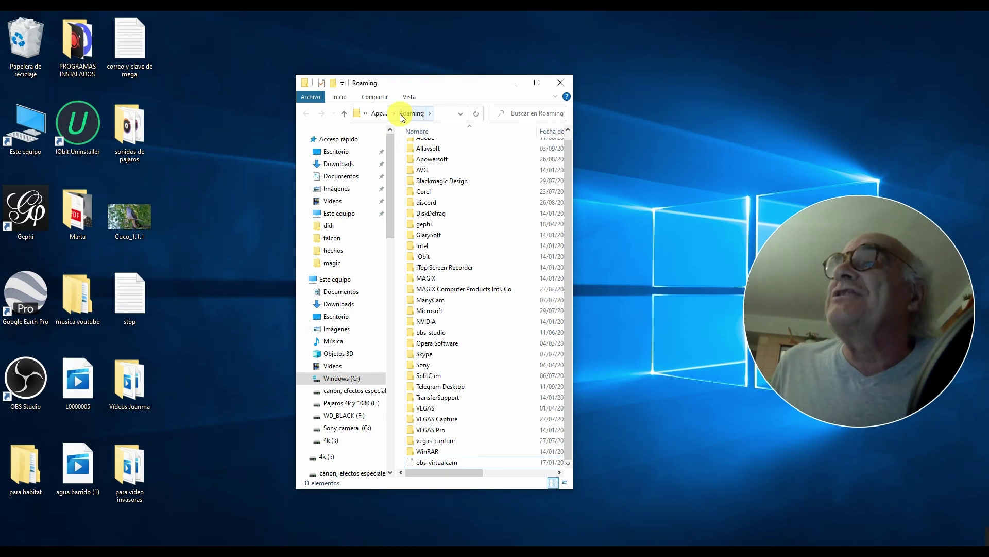
Delete the Wondershare folder from AppData\Local, and close the File Explorer window.
click(344, 114)
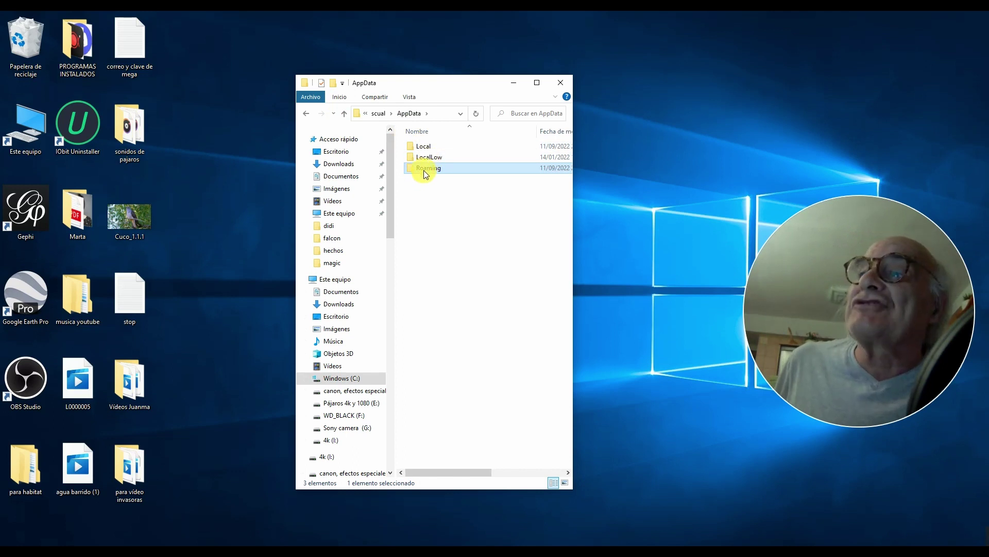
mouse_move(422, 145)
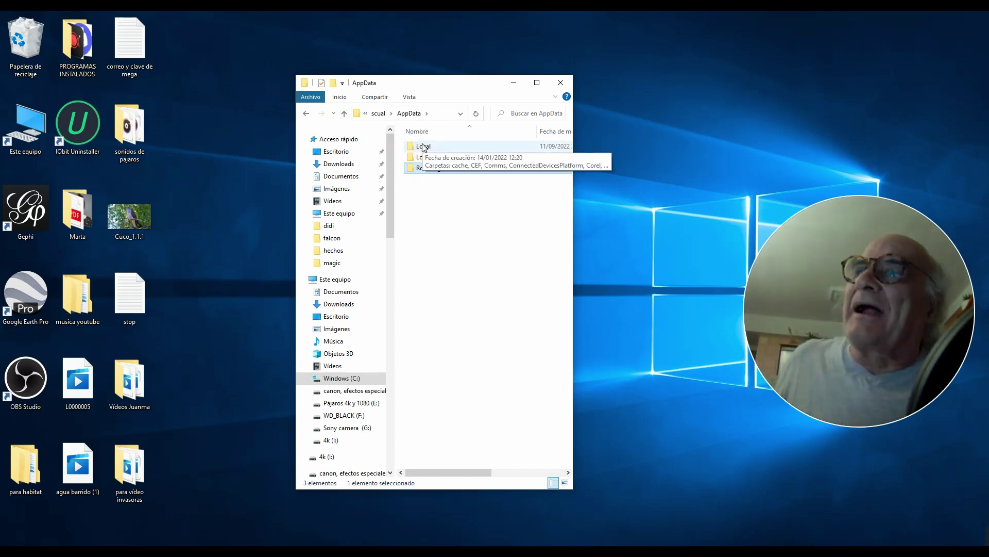
double_click(423, 146)
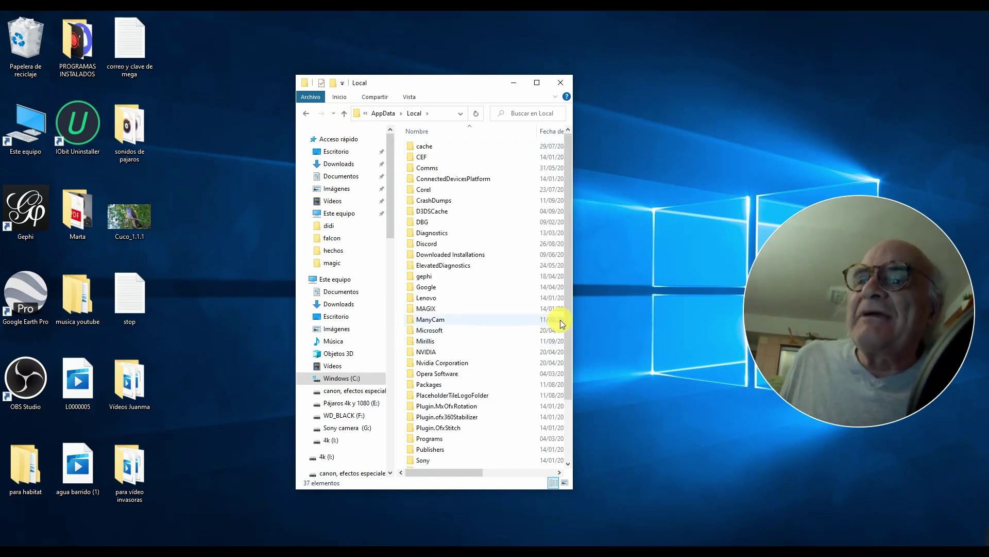
scroll(562, 330, down, 2)
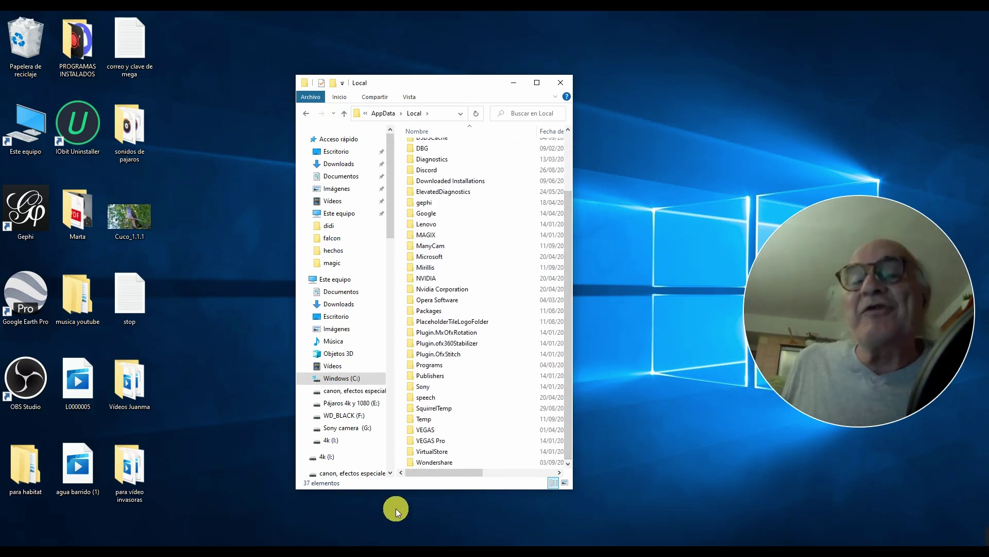
click(416, 463)
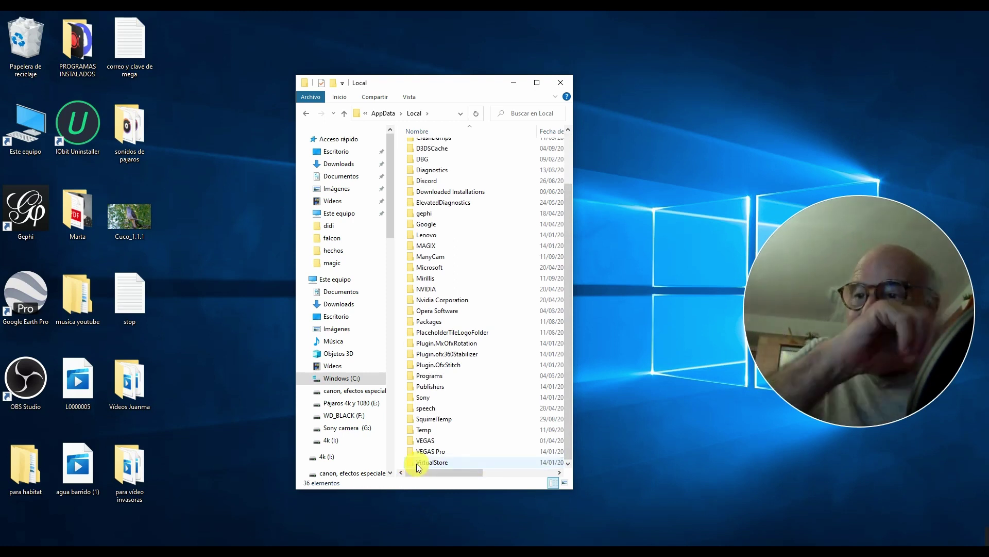
key(Delete)
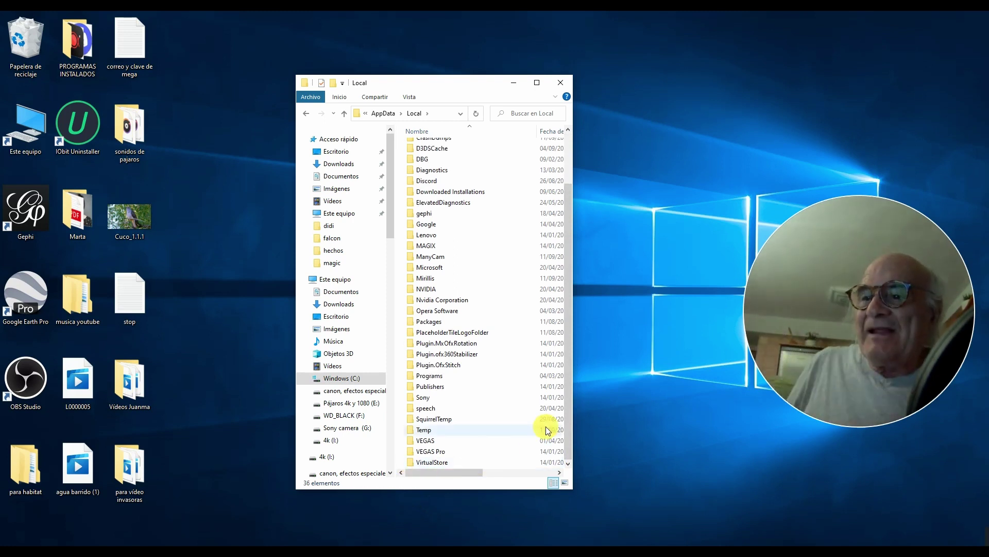
click(567, 81)
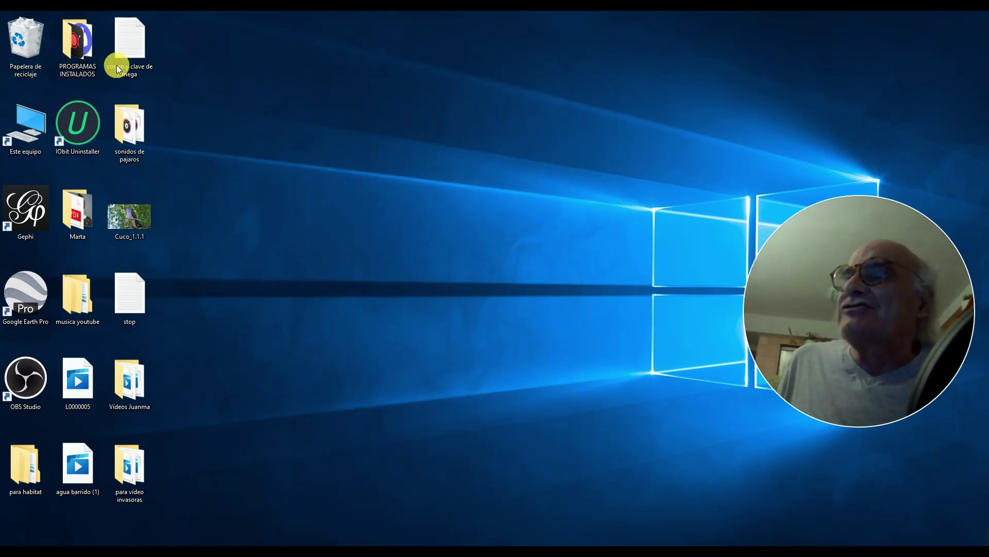
Open the Papelera de reciclaje from the desktop, empty it permanently, and close its window.
click(26, 44)
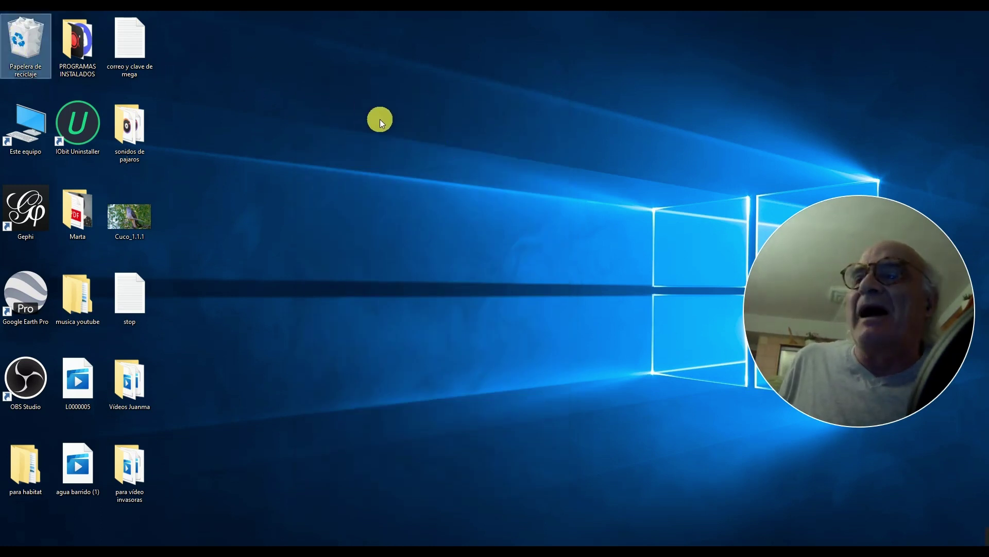
key(Return)
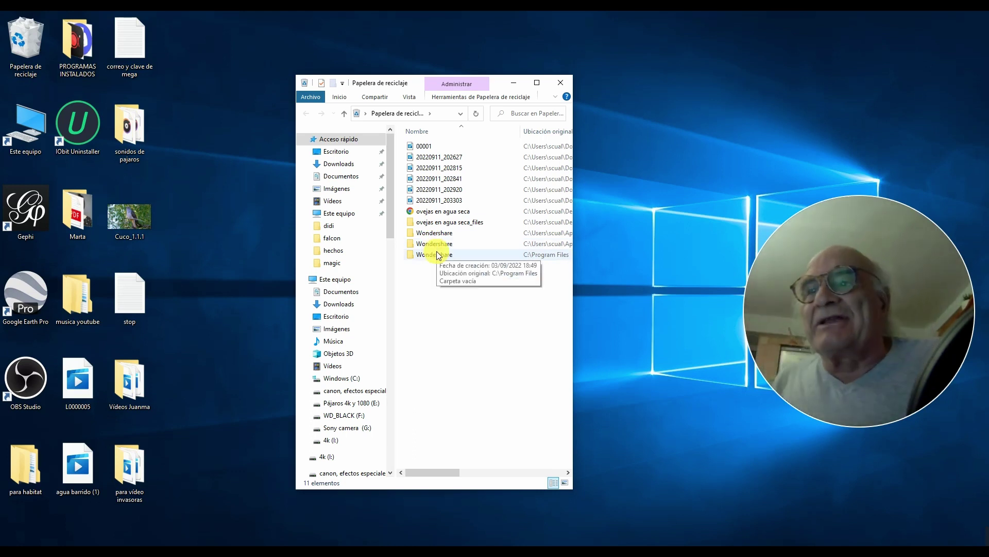
click(465, 97)
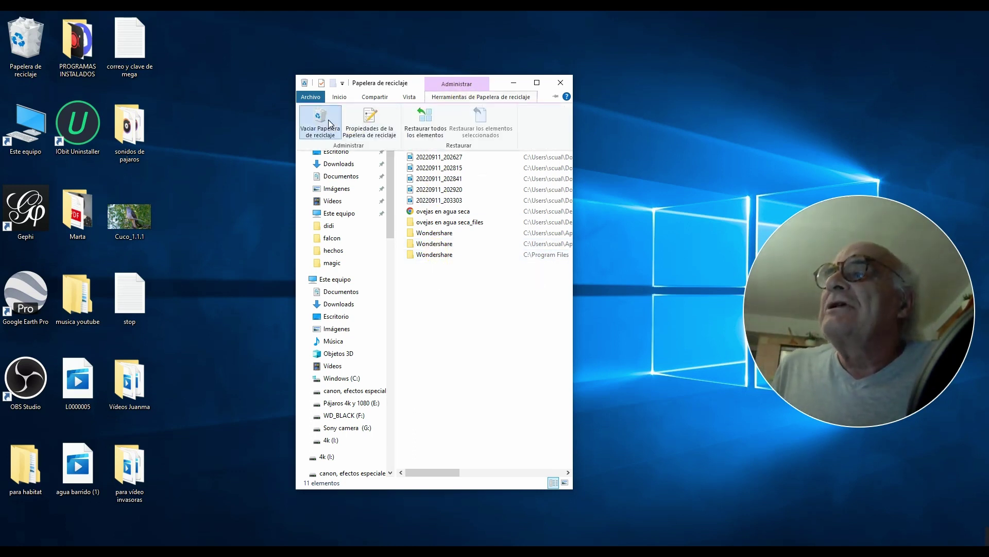
click(320, 123)
click(538, 293)
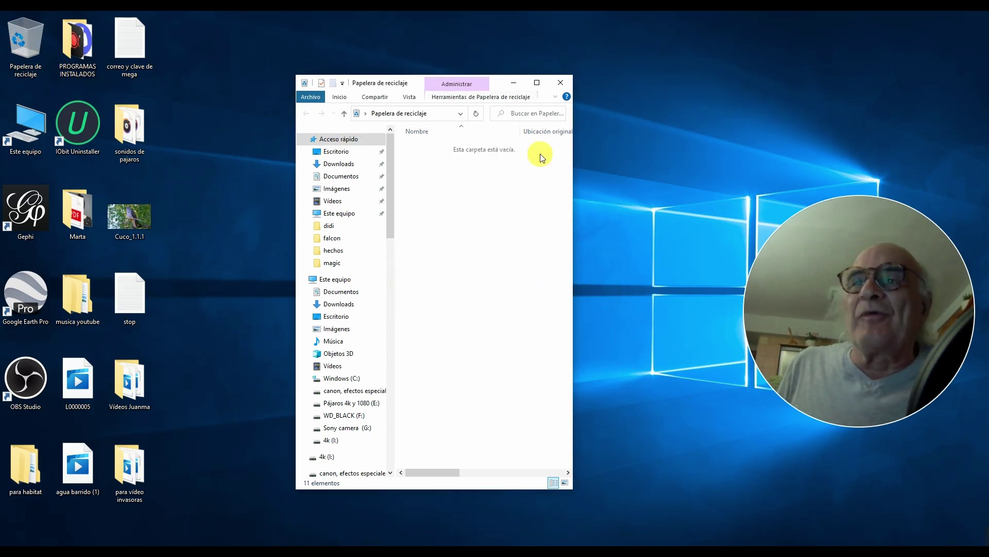
click(560, 84)
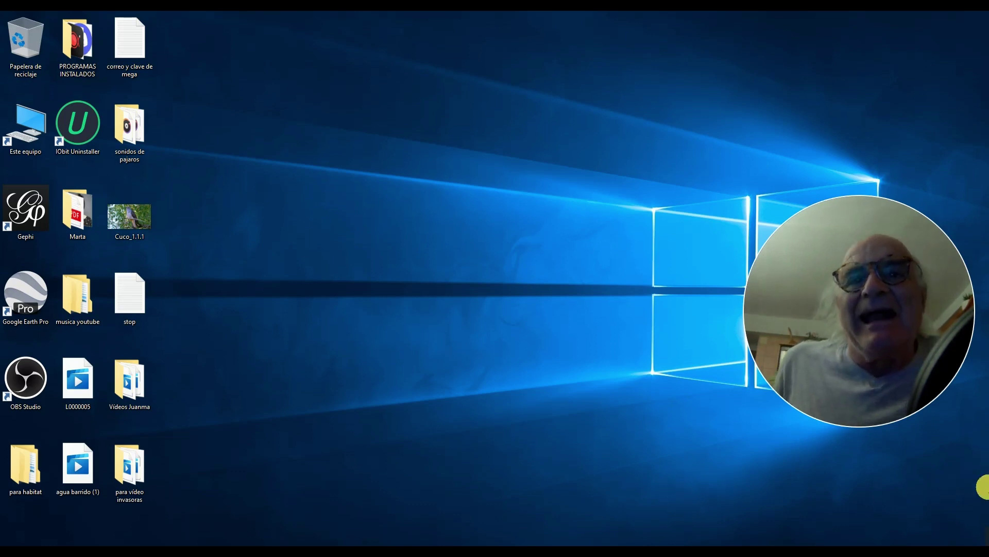
mouse_move(977, 533)
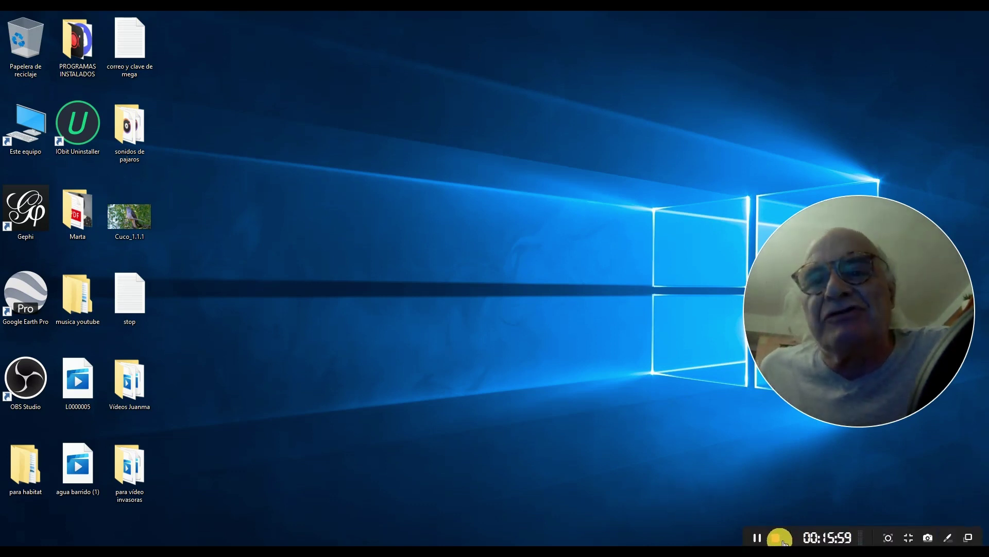